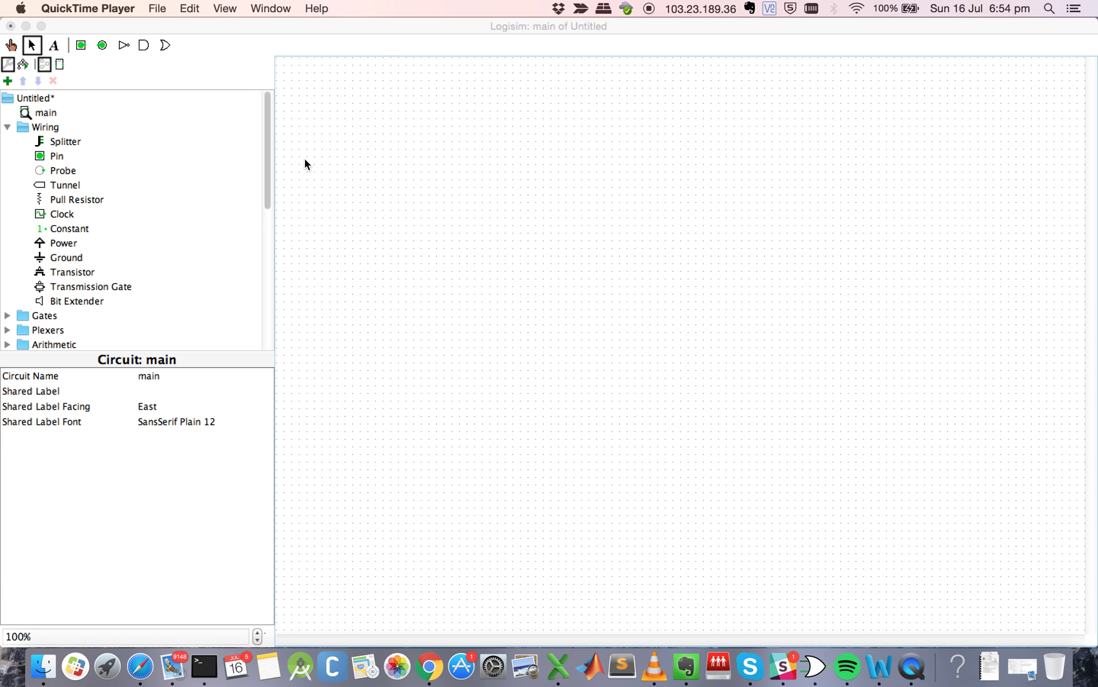
Bring the Logisim window with the empty untitled circuit to the front, over QuickTime Player
left_click(270, 156)
mouse_move(270, 156)
left_mouse_down()
mouse_move(270, 206)
mouse_move(264, 155)
left_mouse_up()
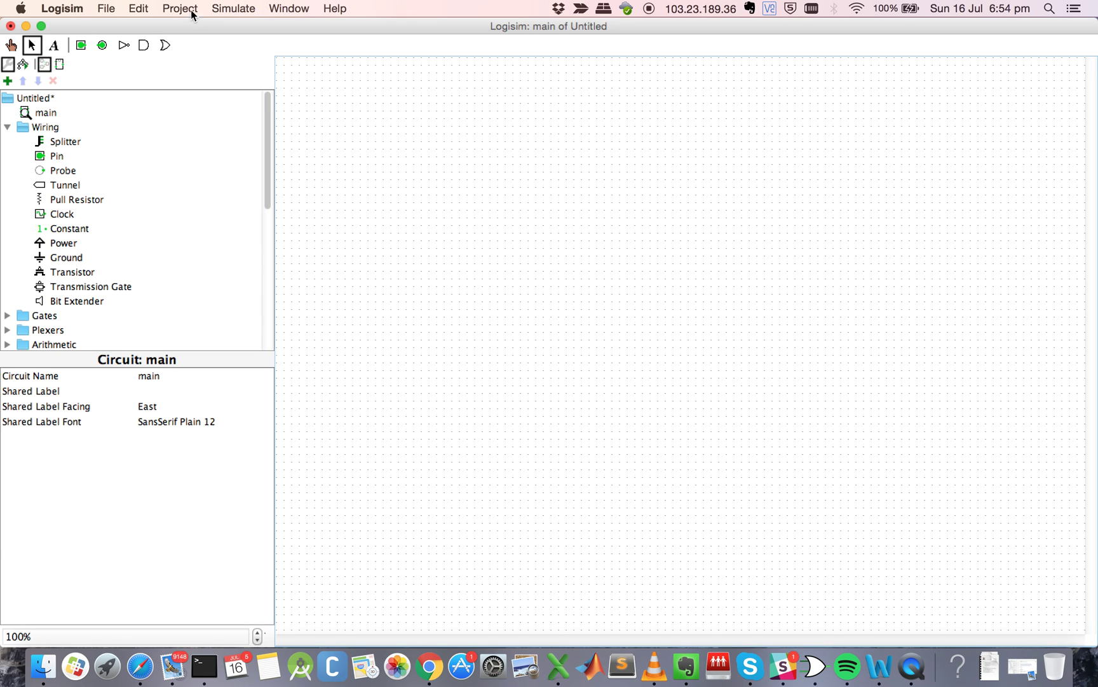
left_click(221, 11)
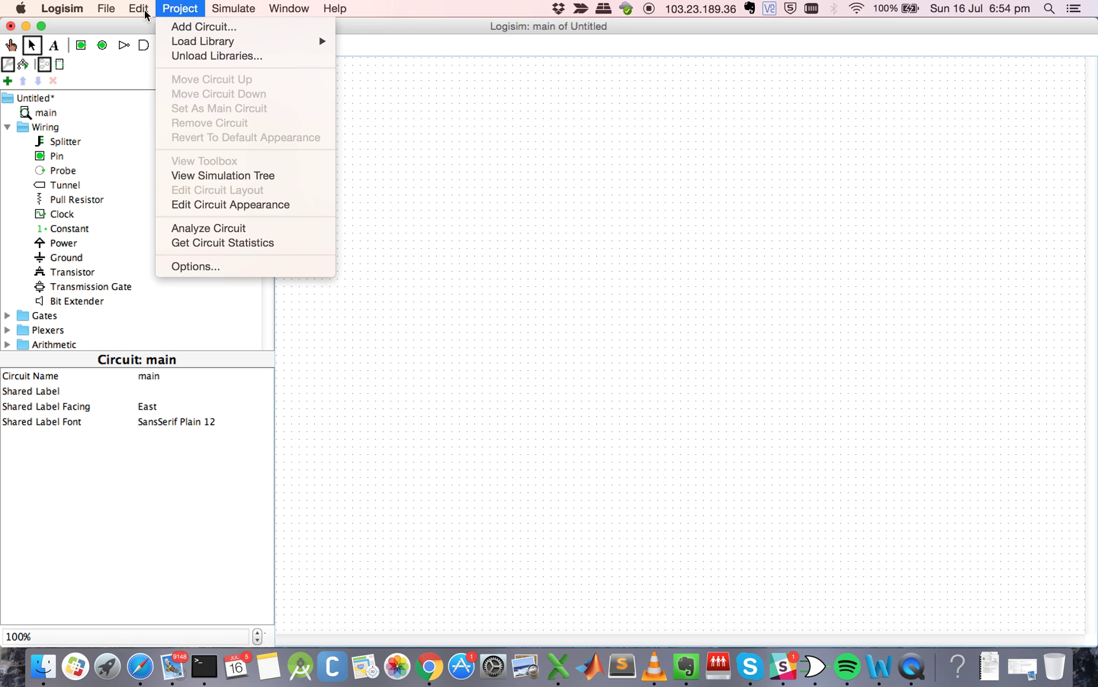
mouse_move(288, 14)
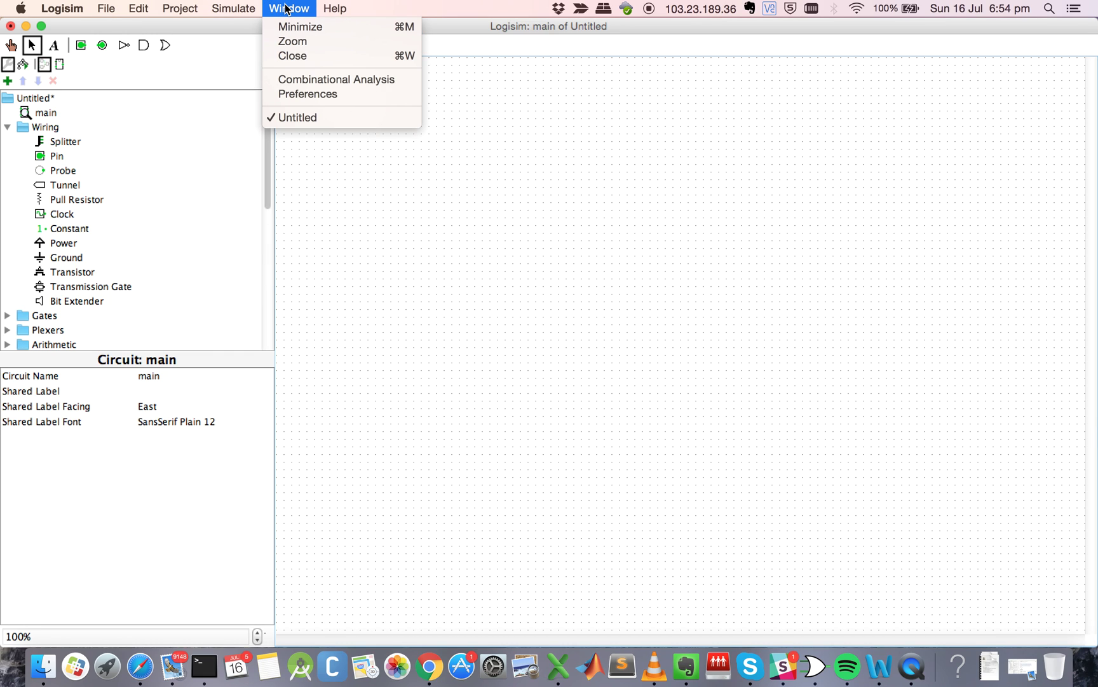
left_click(524, 286)
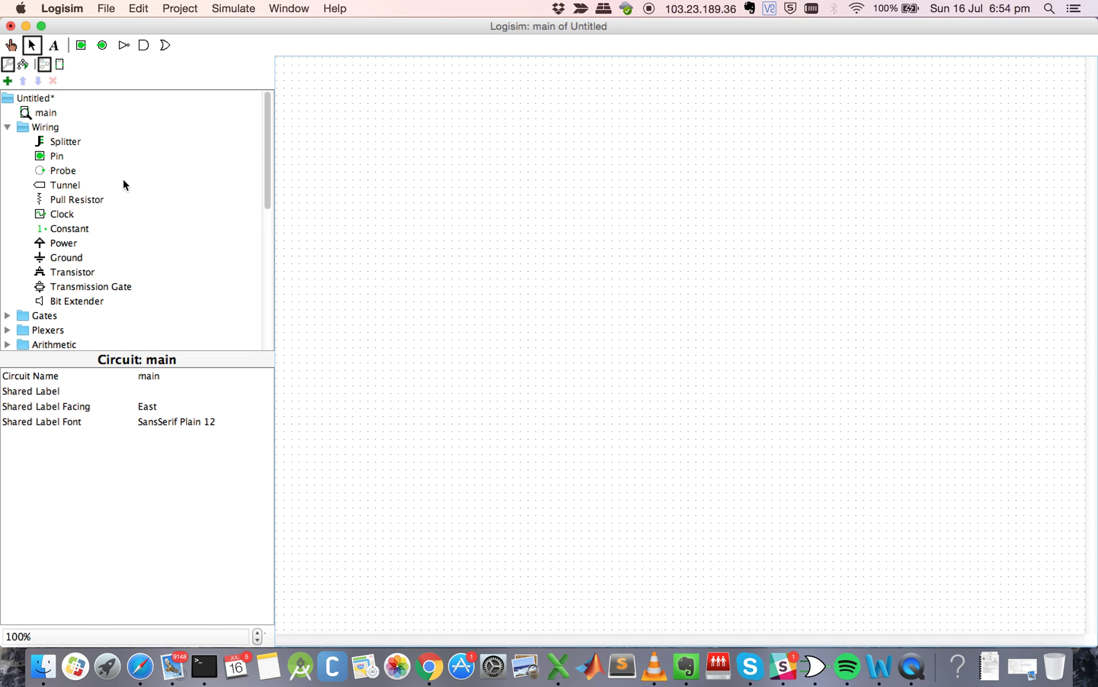
Place two input pins, one above the other, near the top-left of the canvas
left_click(41, 157)
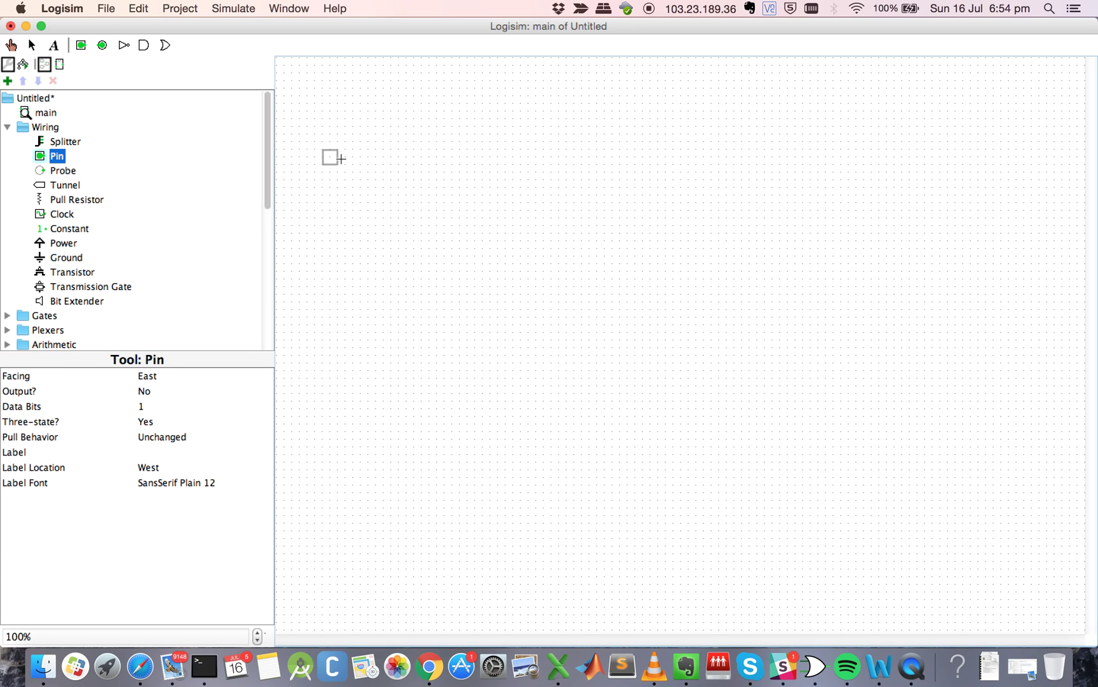
left_click(356, 127)
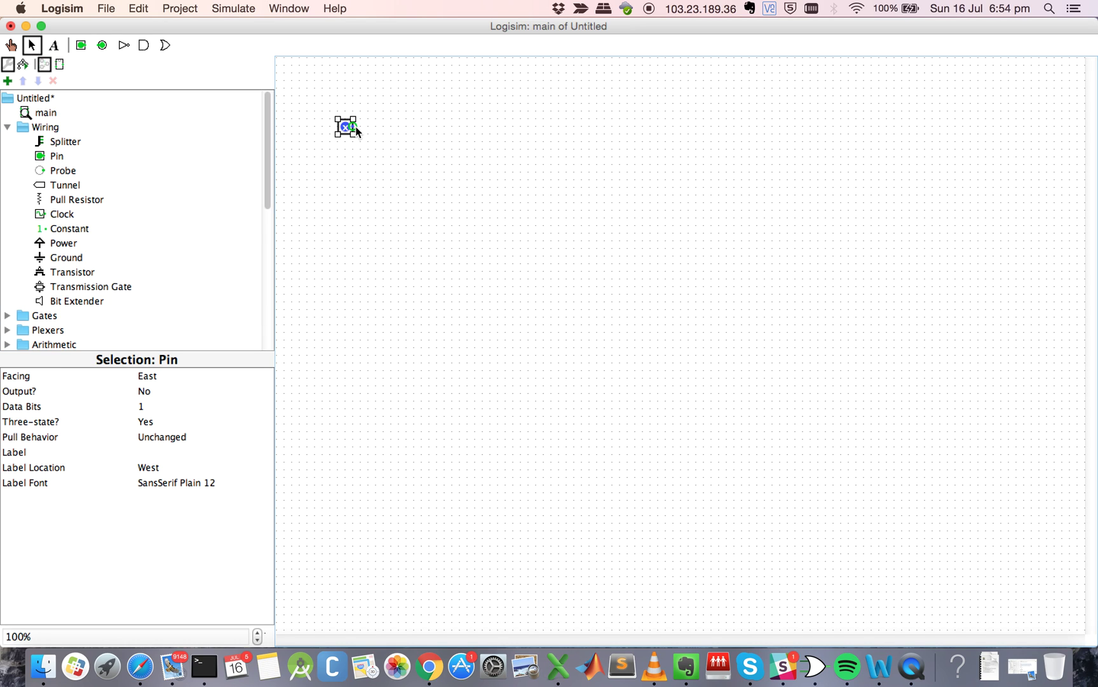
left_click(41, 157)
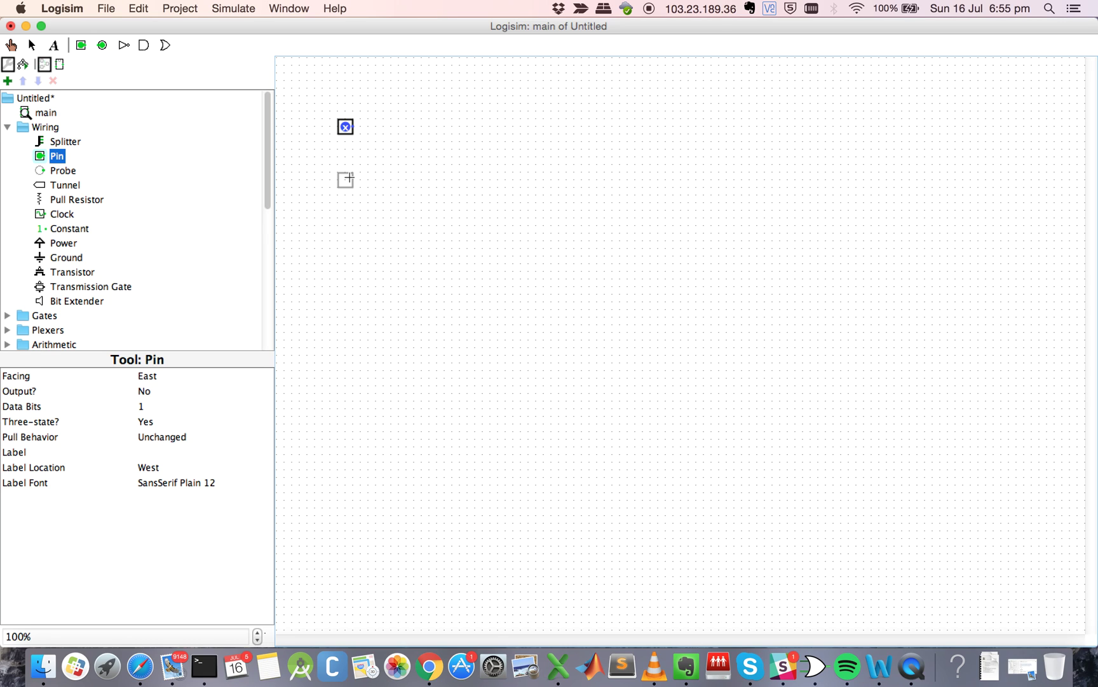
left_click(349, 178)
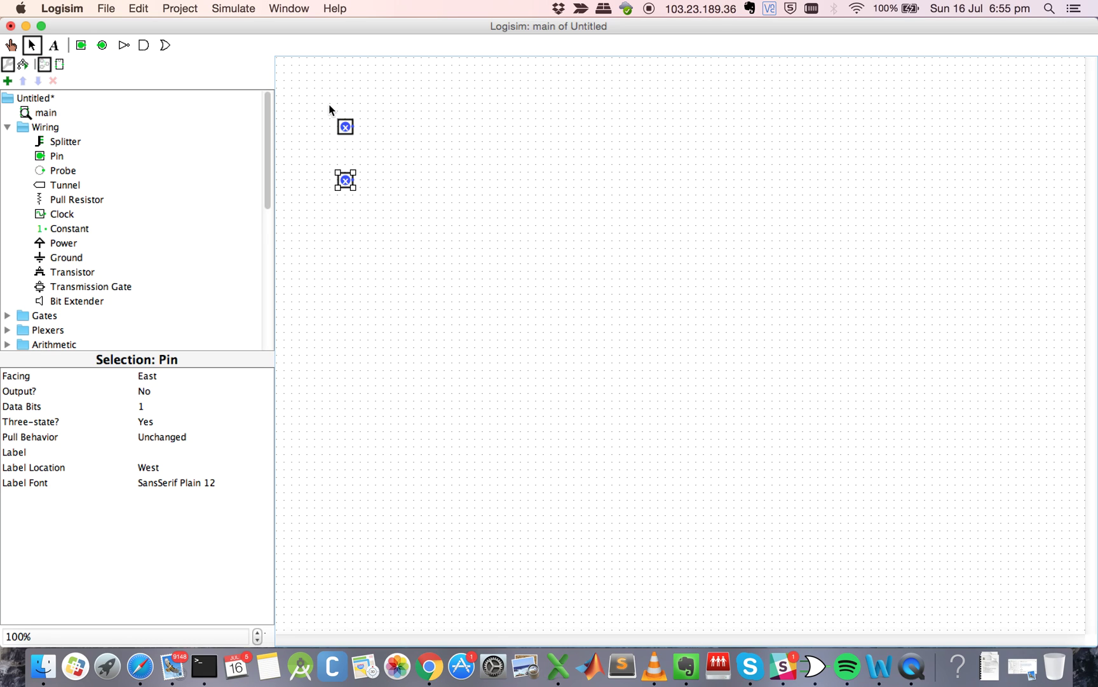
Duplicate the top pin and move the copy between the other two pins
left_click_drag(324, 103, 378, 162)
left_click(348, 266)
key("super+d")
left_click_drag(356, 128, 346, 157)
left_click(372, 179)
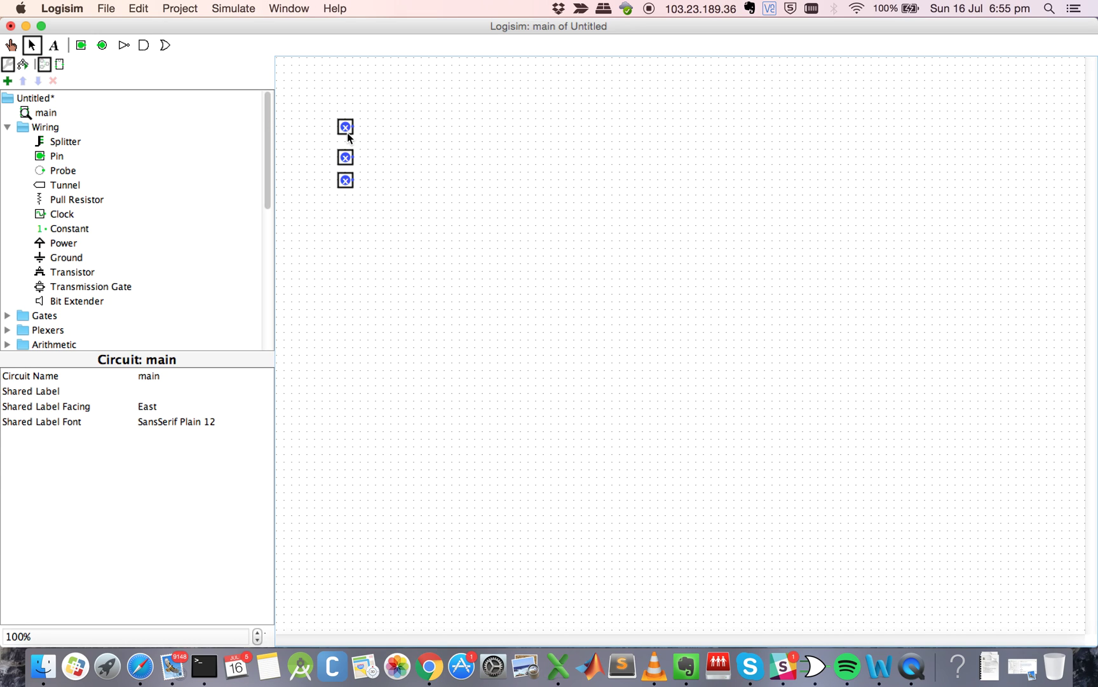
With the Poke tool, set the top two input pins to 0 and leave the third pin undefined
left_click(12, 46)
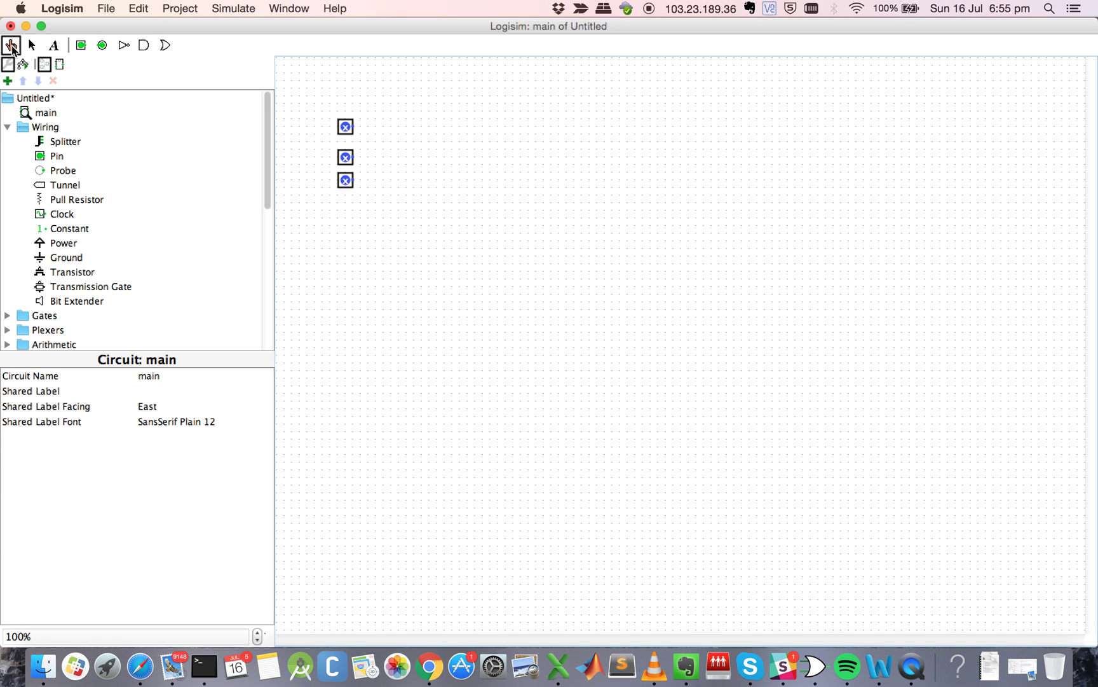
left_click(347, 128)
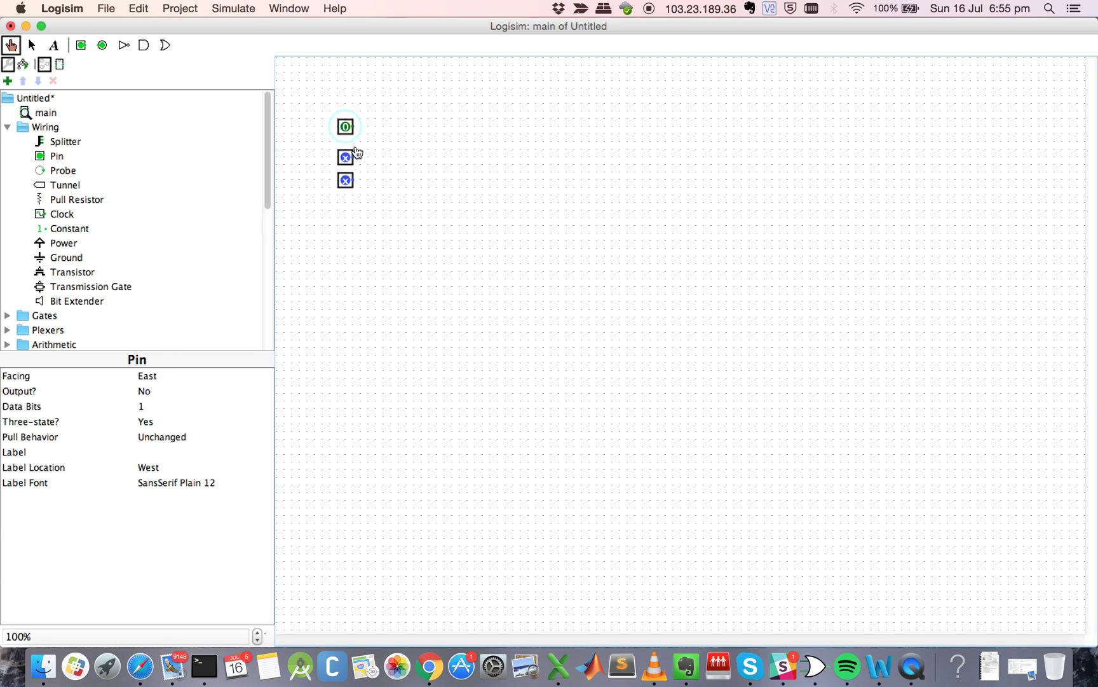
left_click(346, 127)
left_click(347, 128)
left_click(346, 127)
left_click(346, 159)
left_click(351, 125)
left_click(351, 131)
Place an AND gate to the right of the pins and delete the unused third input pin
left_click(7, 128)
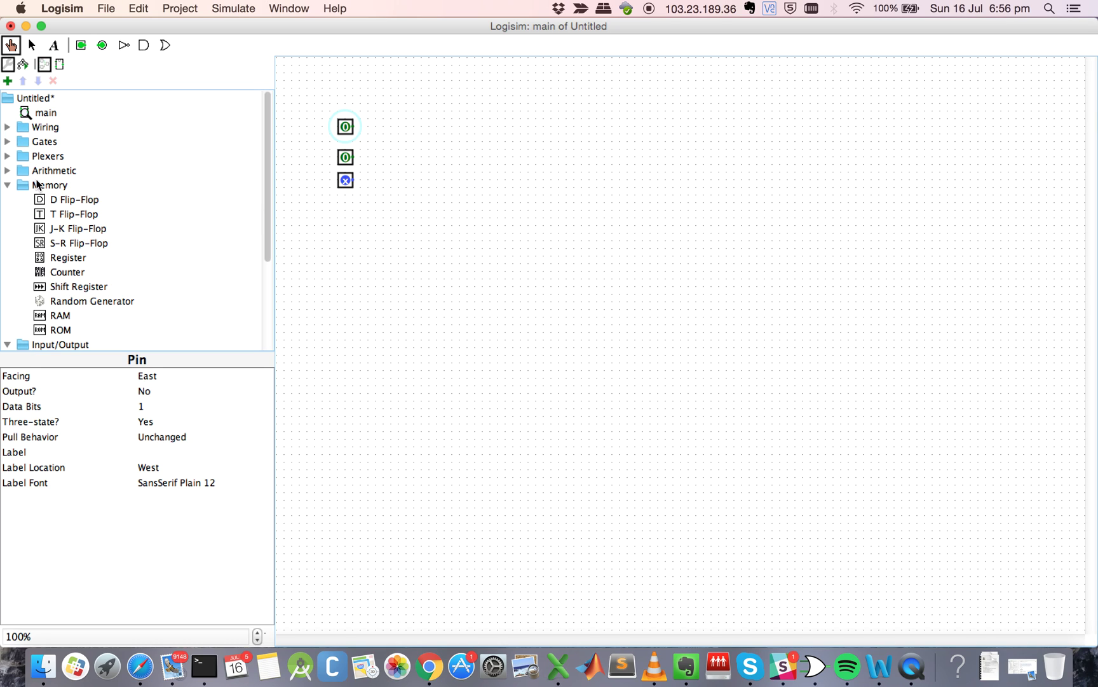
left_click(7, 142)
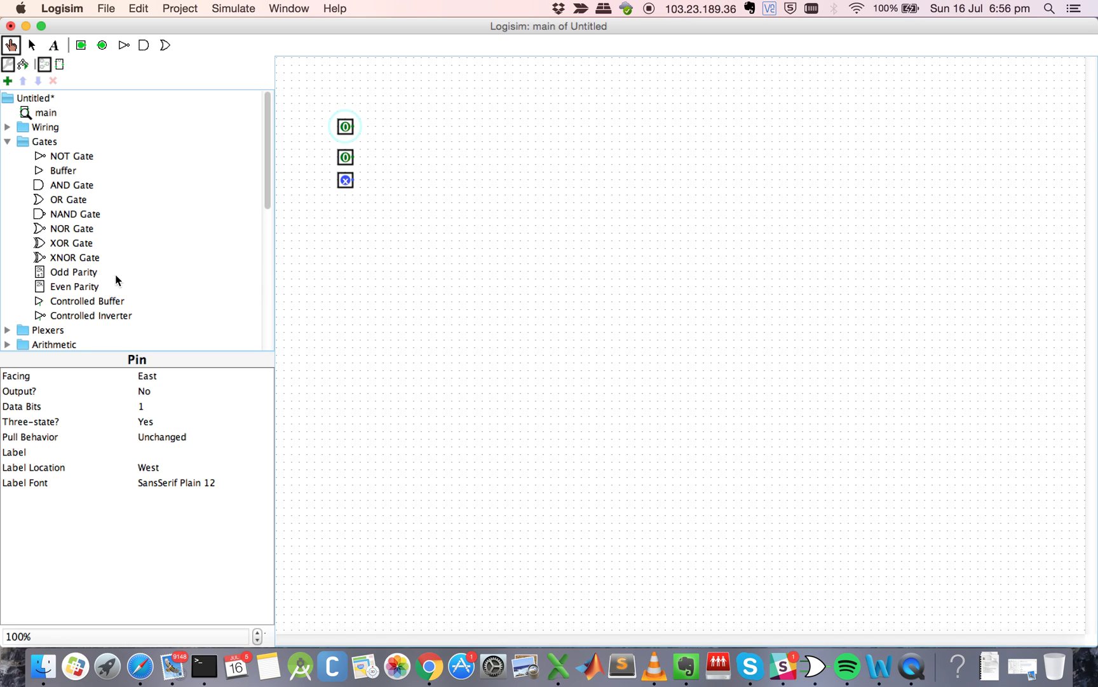
left_click(39, 189)
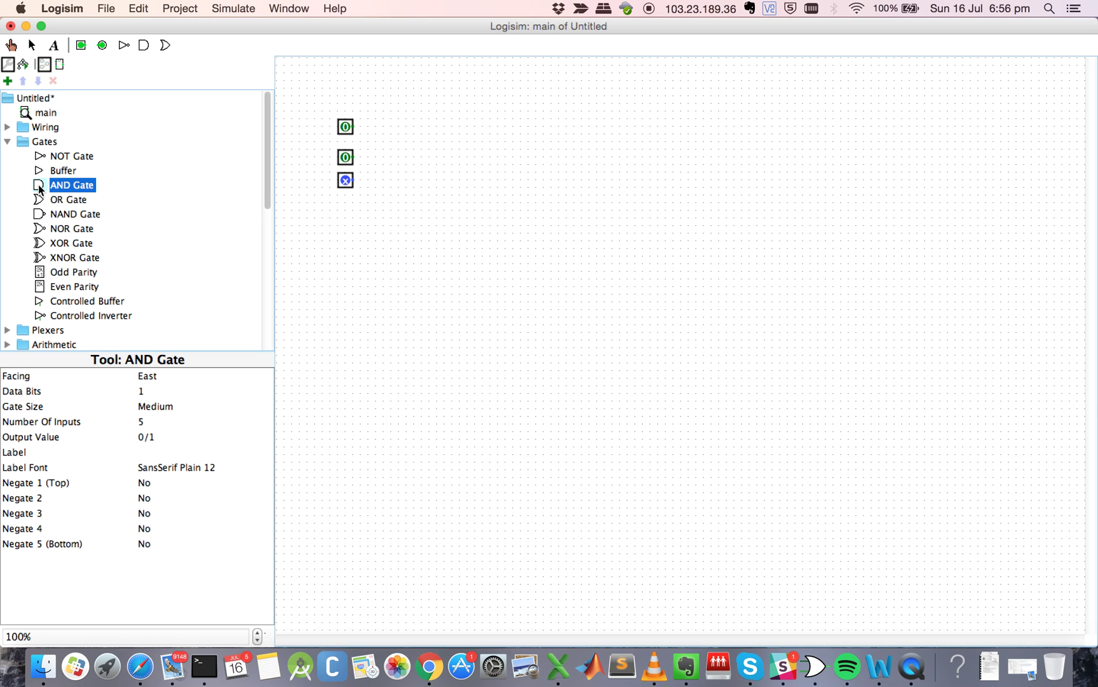
left_click(458, 142)
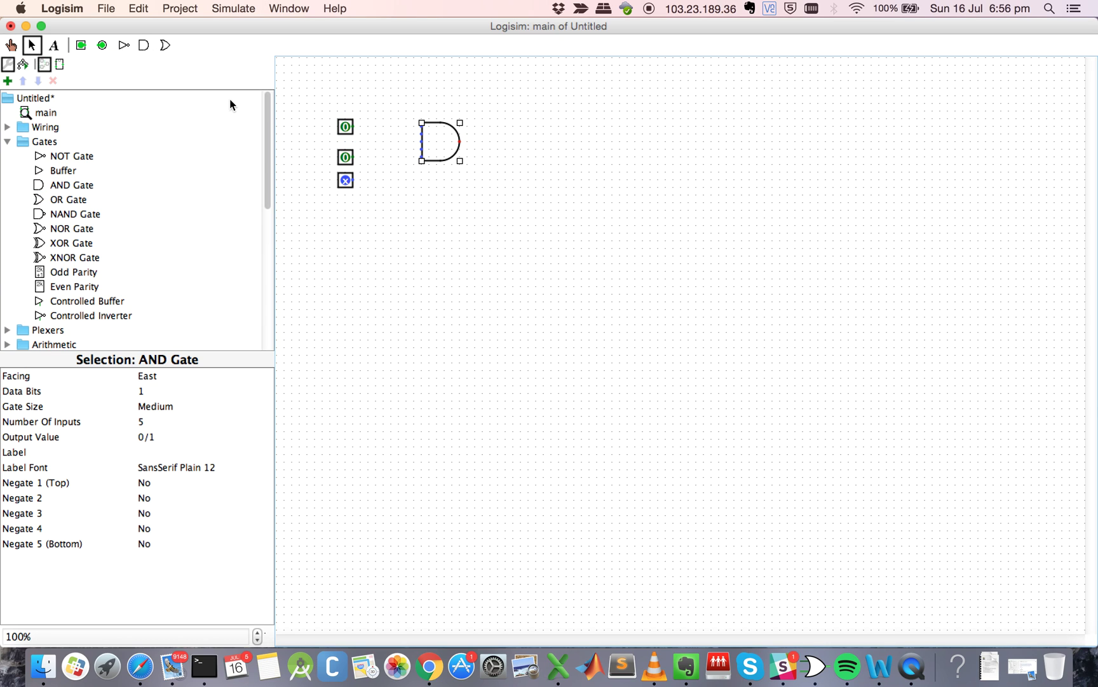
left_click(353, 180)
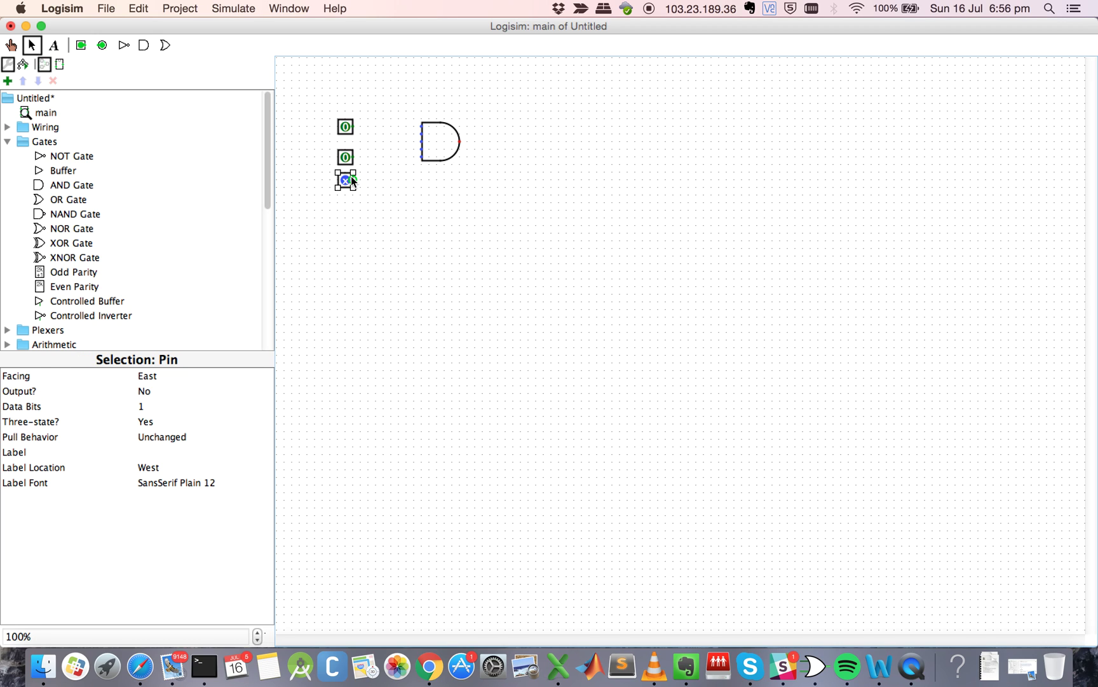
key("Delete")
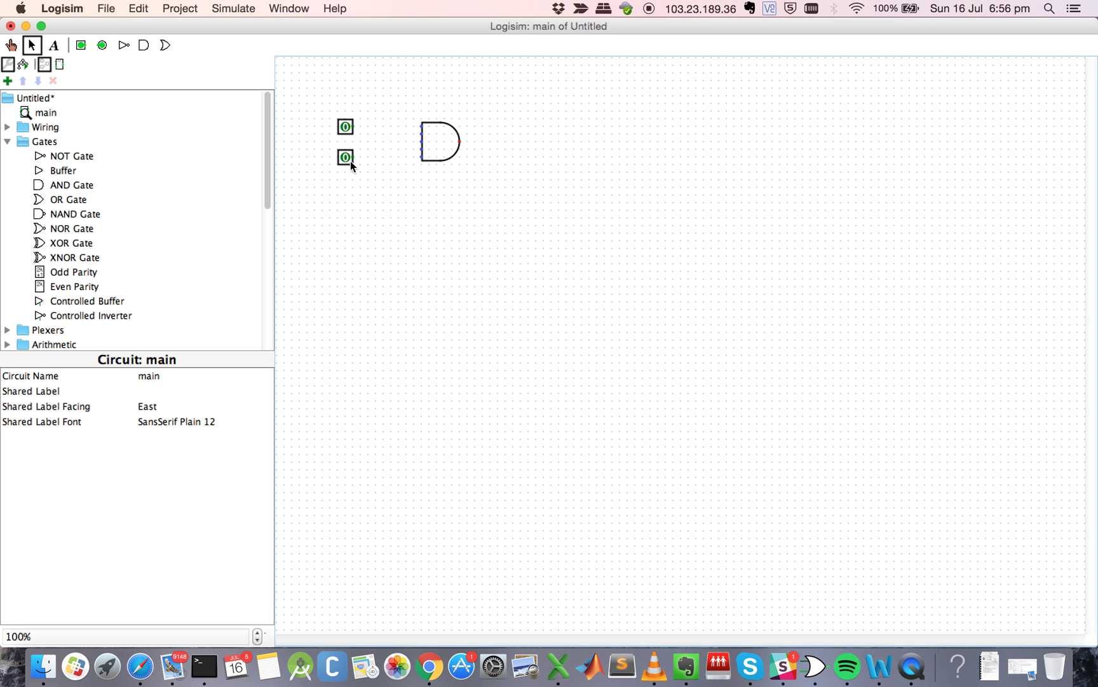
Set the AND gate's Number Of Inputs to 2 and wire the top and lower pins to its inputs
left_click(437, 146)
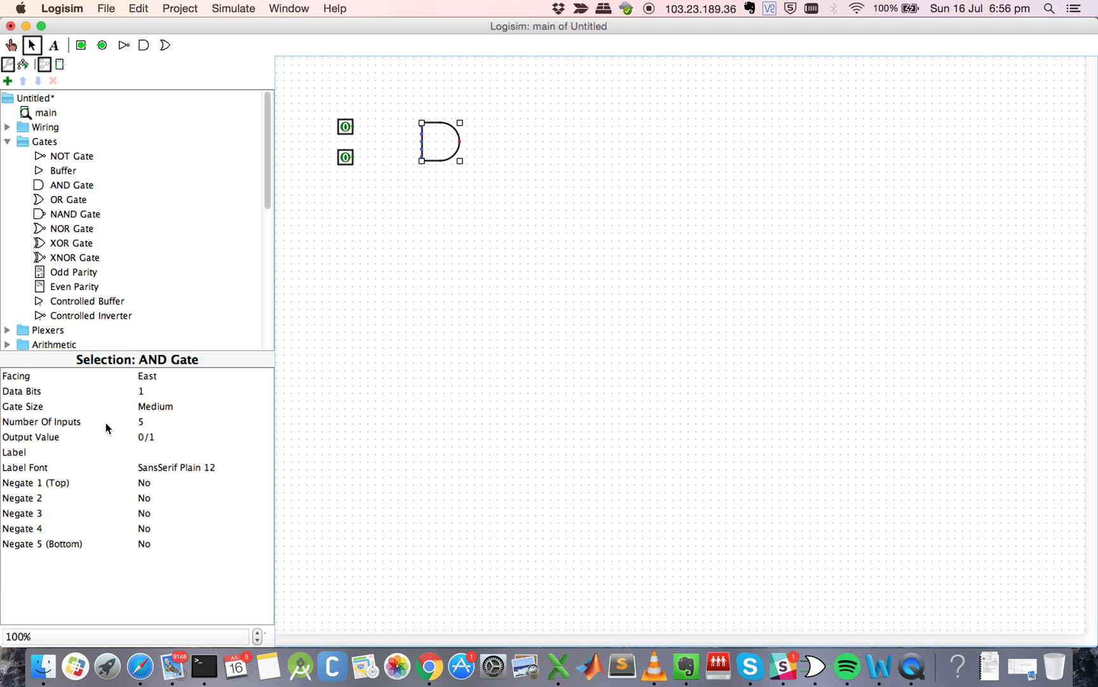
left_click(144, 429)
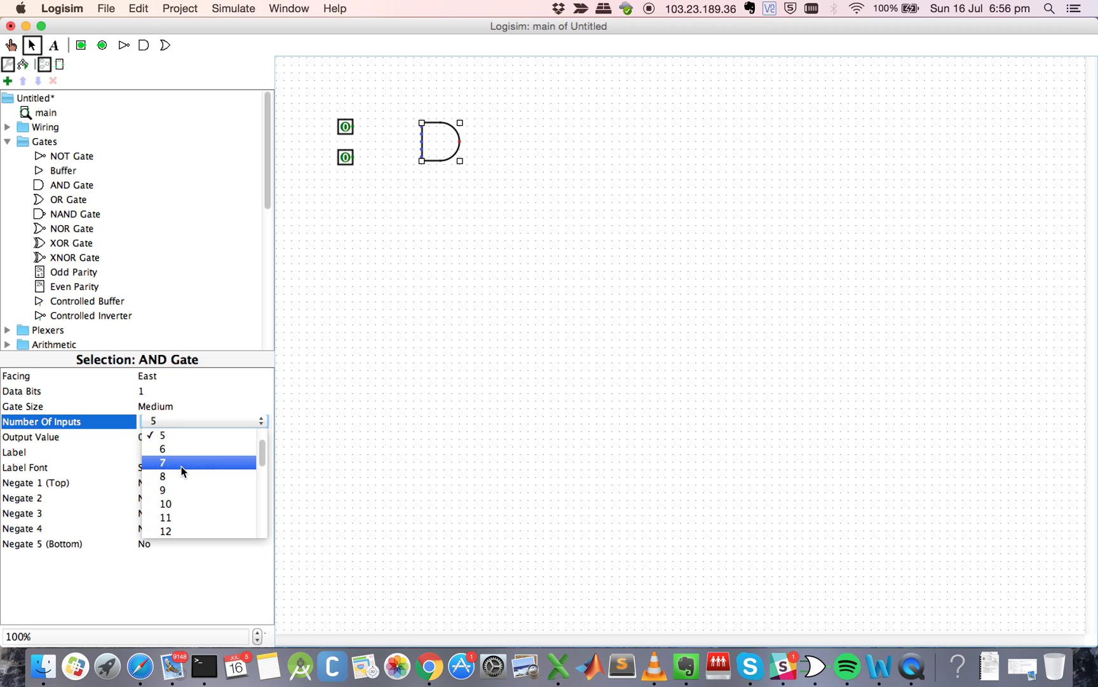
scroll(183, 471, "up", 1)
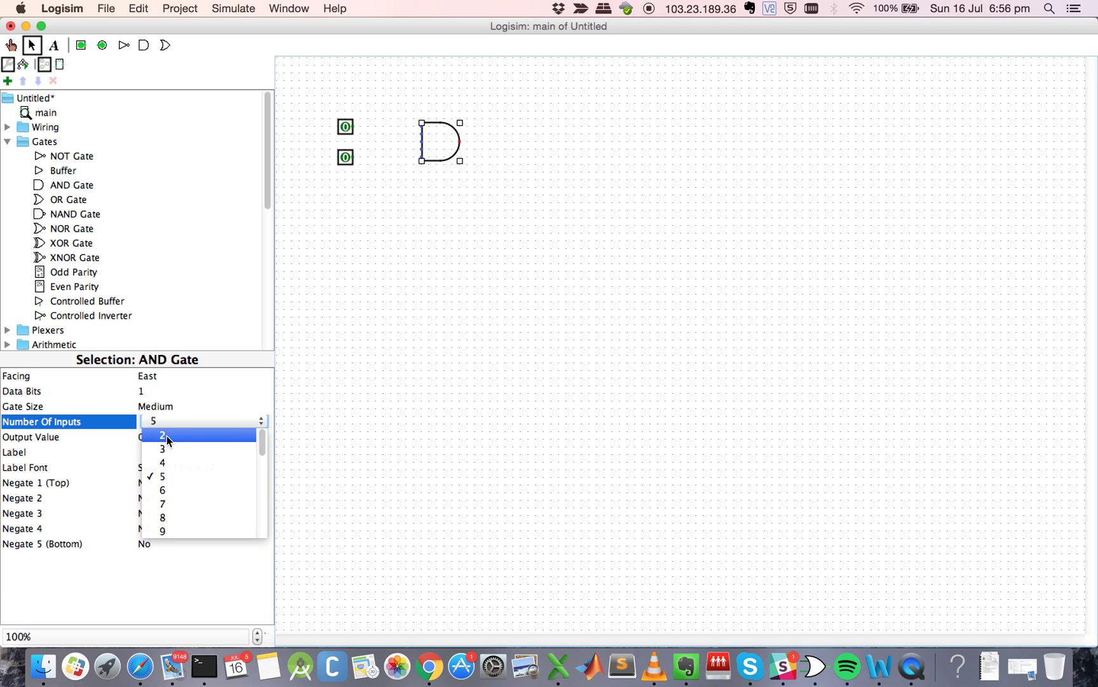
left_click(169, 440)
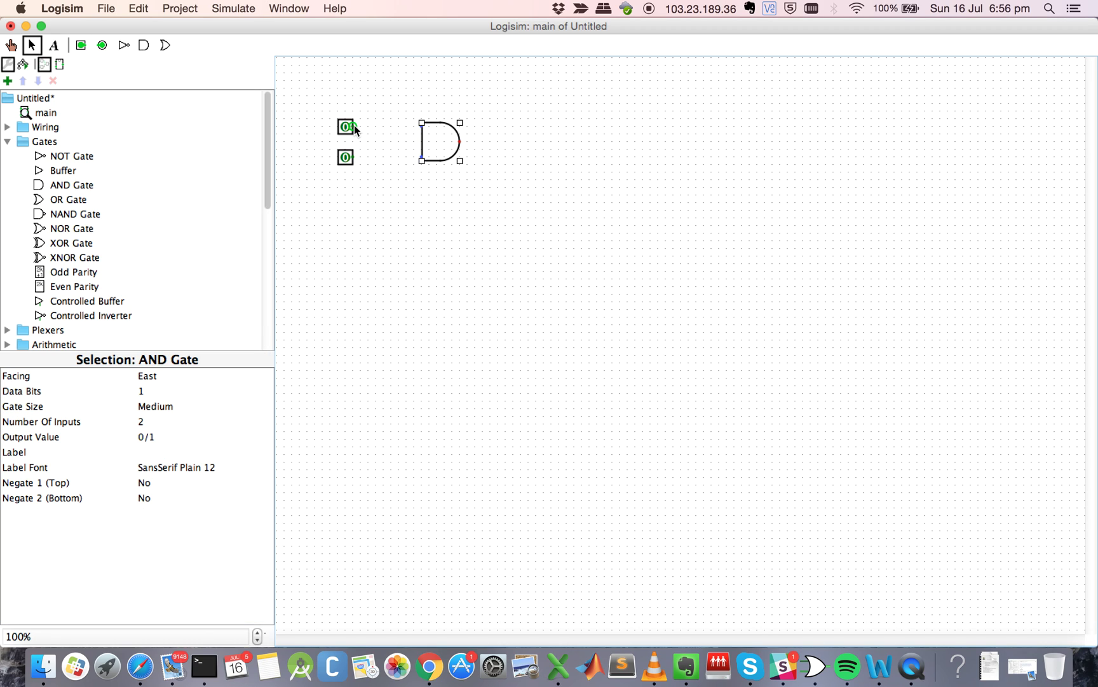
left_click_drag(420, 128, 421, 128)
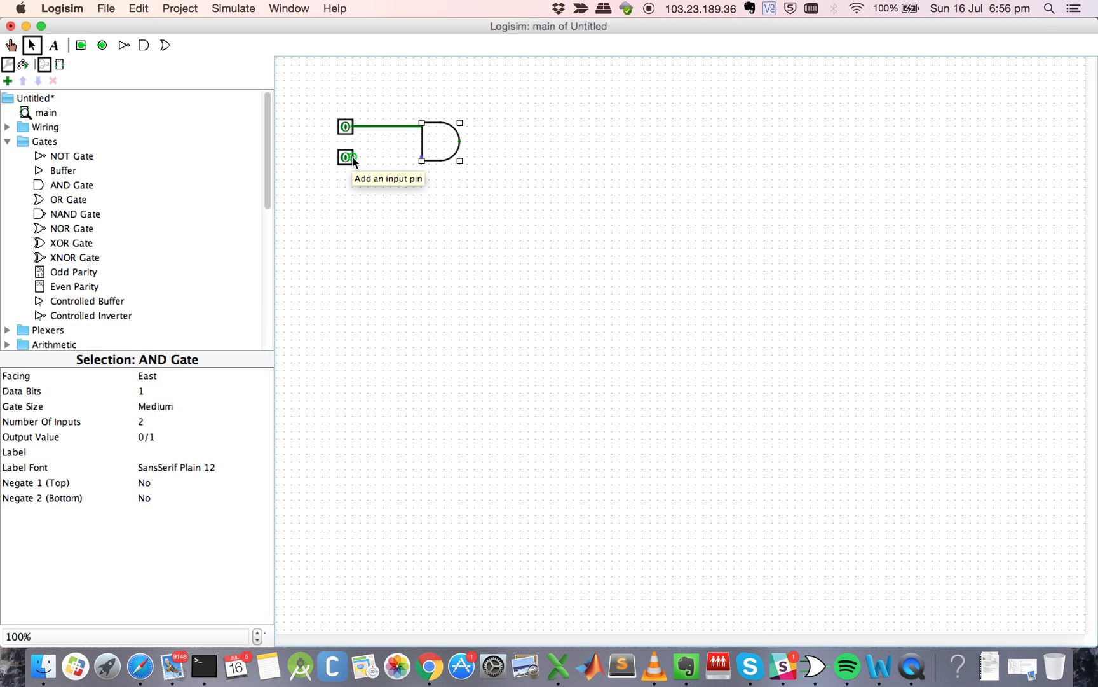
left_click_drag(399, 157, 421, 157)
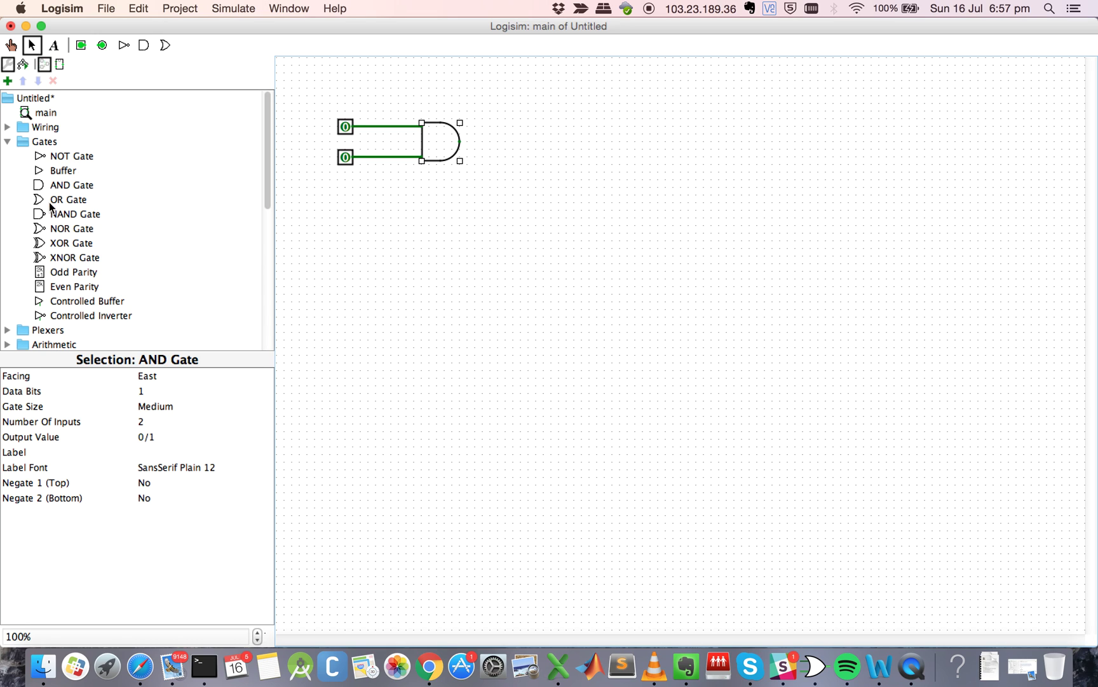
left_click(72, 185)
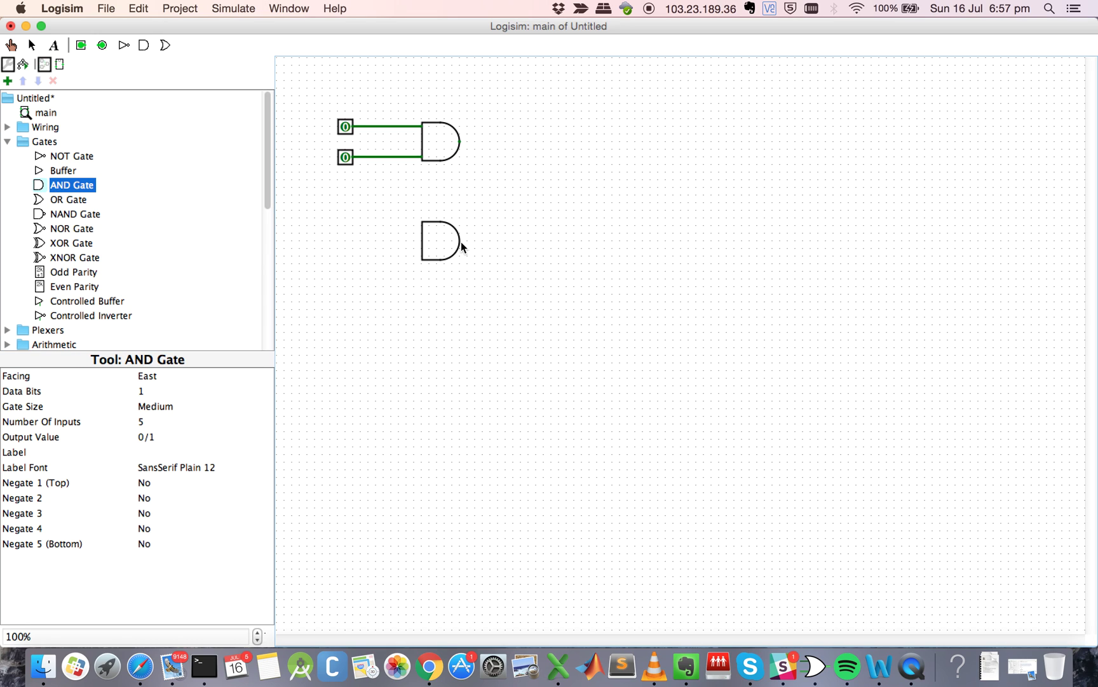
left_click(461, 241)
key("super+2")
left_click(152, 379)
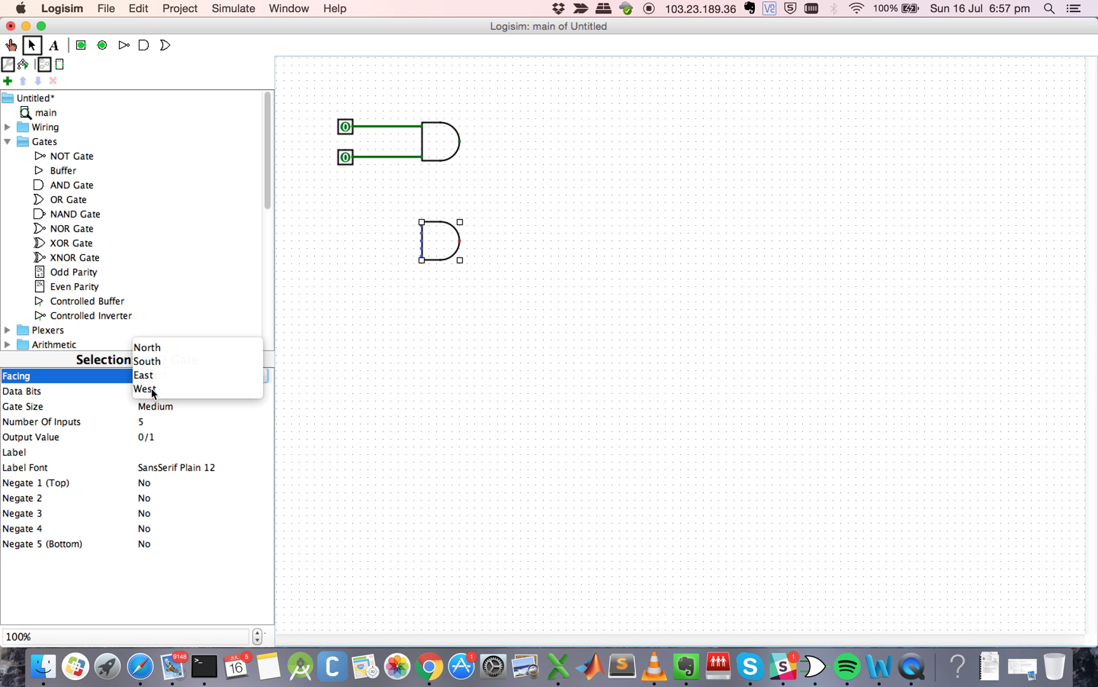
left_click(151, 387)
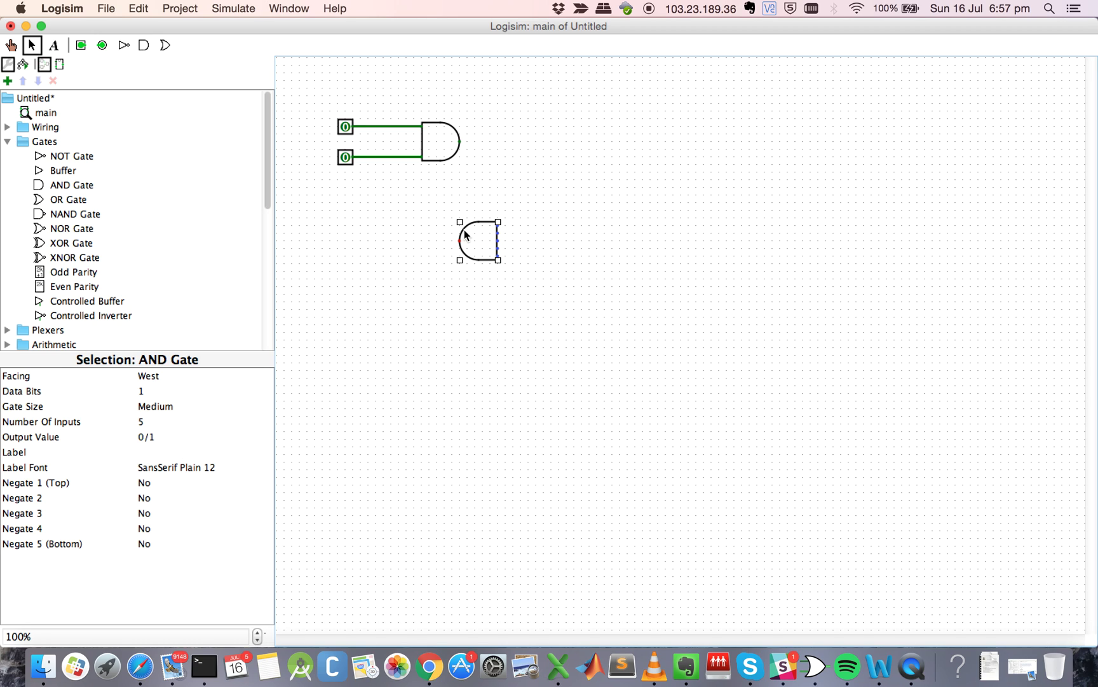
key("BackSpace")
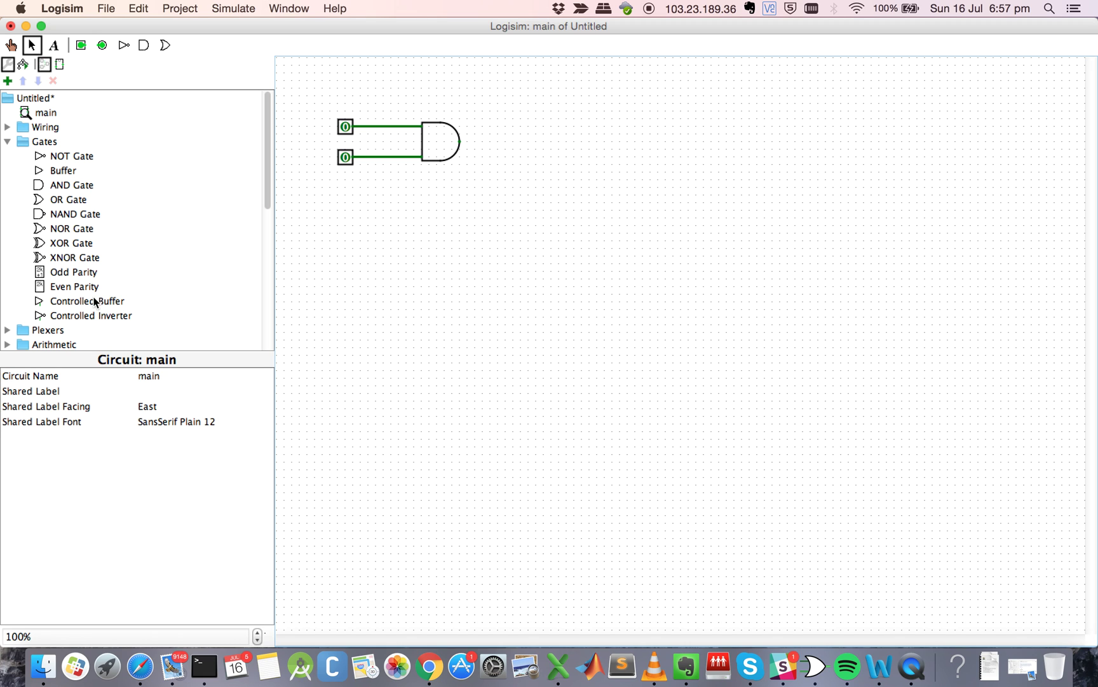
scroll(106, 292, "down", 6)
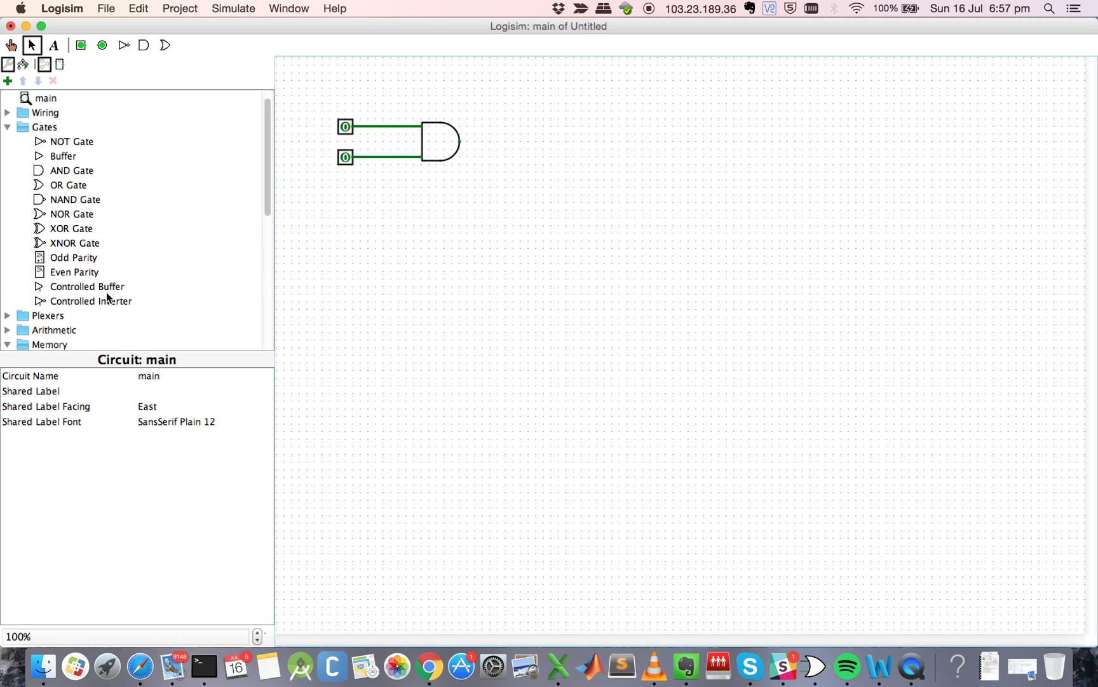
Place an LED right of the AND gate and wire the gate's output to it
scroll(106, 292, "down", 4)
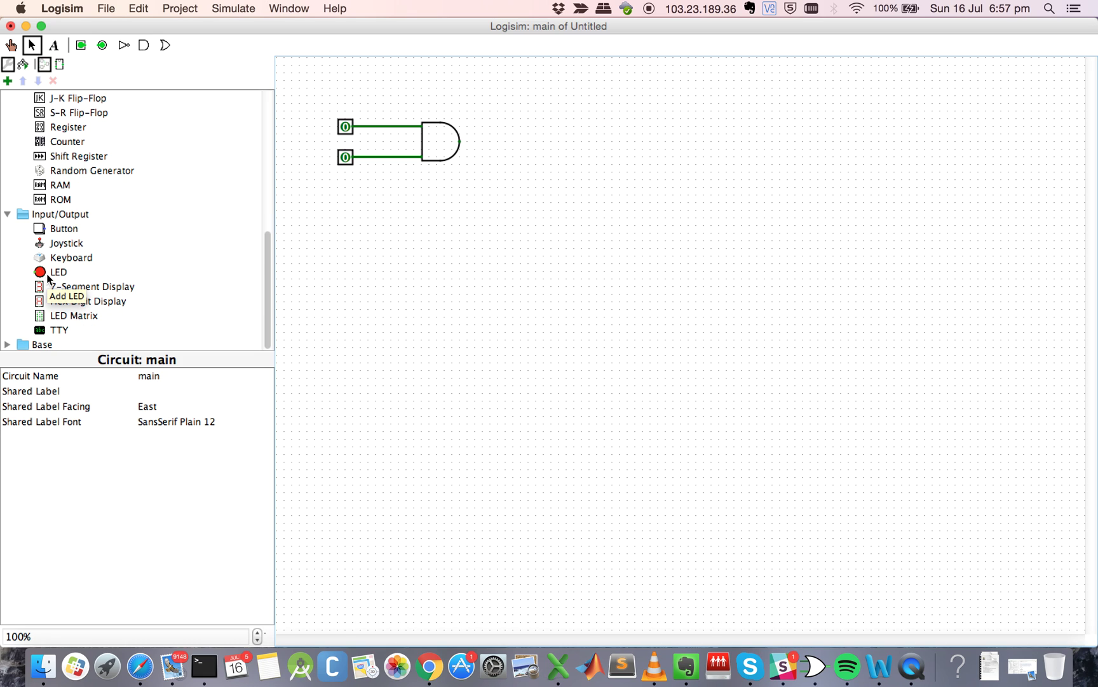
left_click(50, 273)
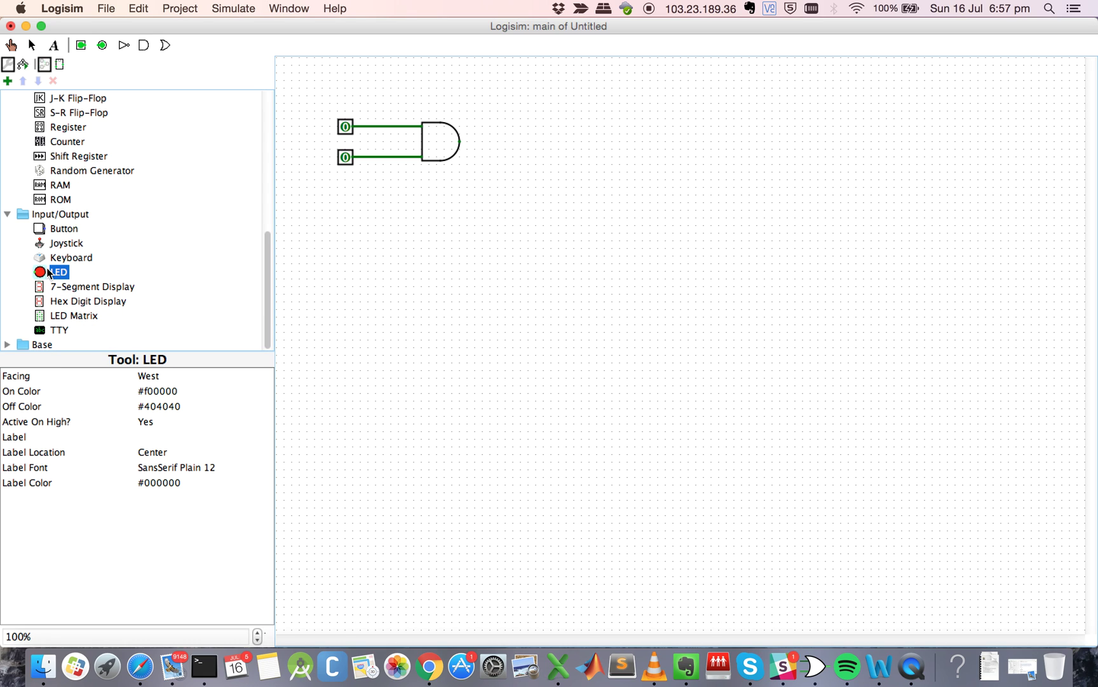
left_click(542, 142)
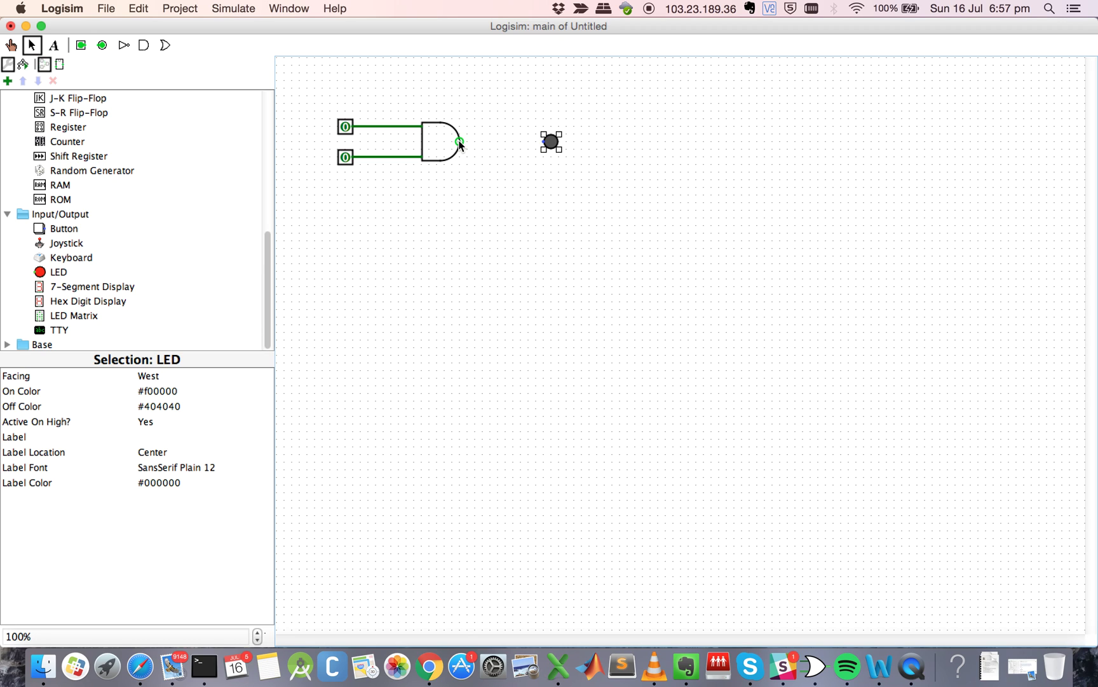
left_click_drag(460, 142, 545, 140)
Use the Poke tool to switch the top and lower input pins to 1, lighting the LED
left_click(11, 45)
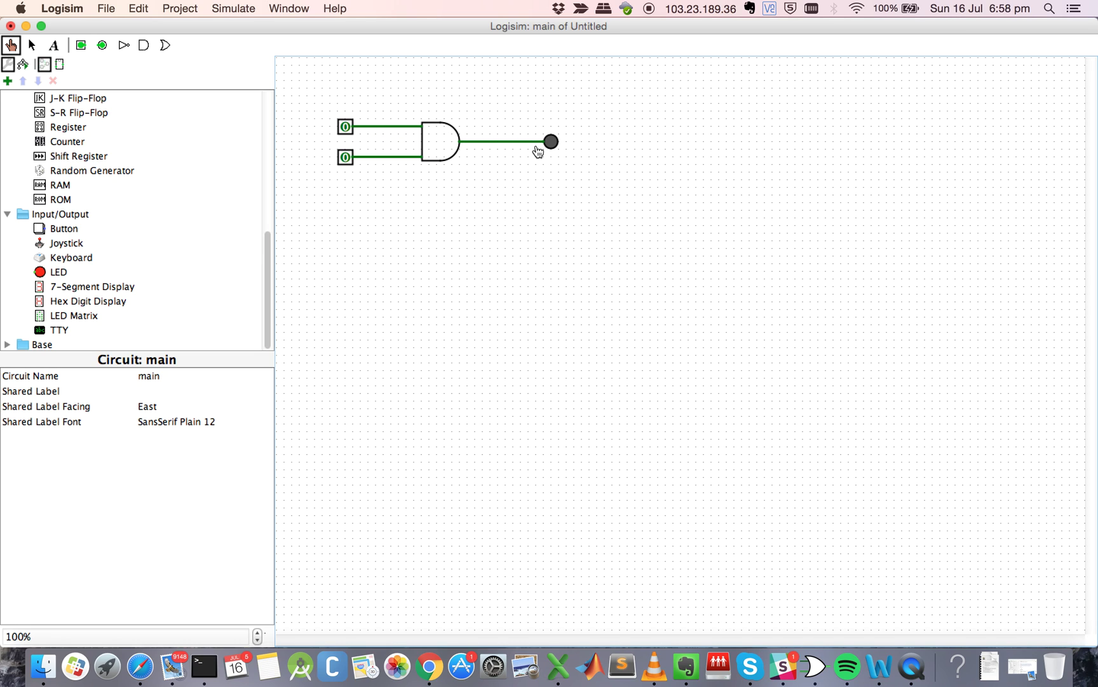
left_click(345, 127)
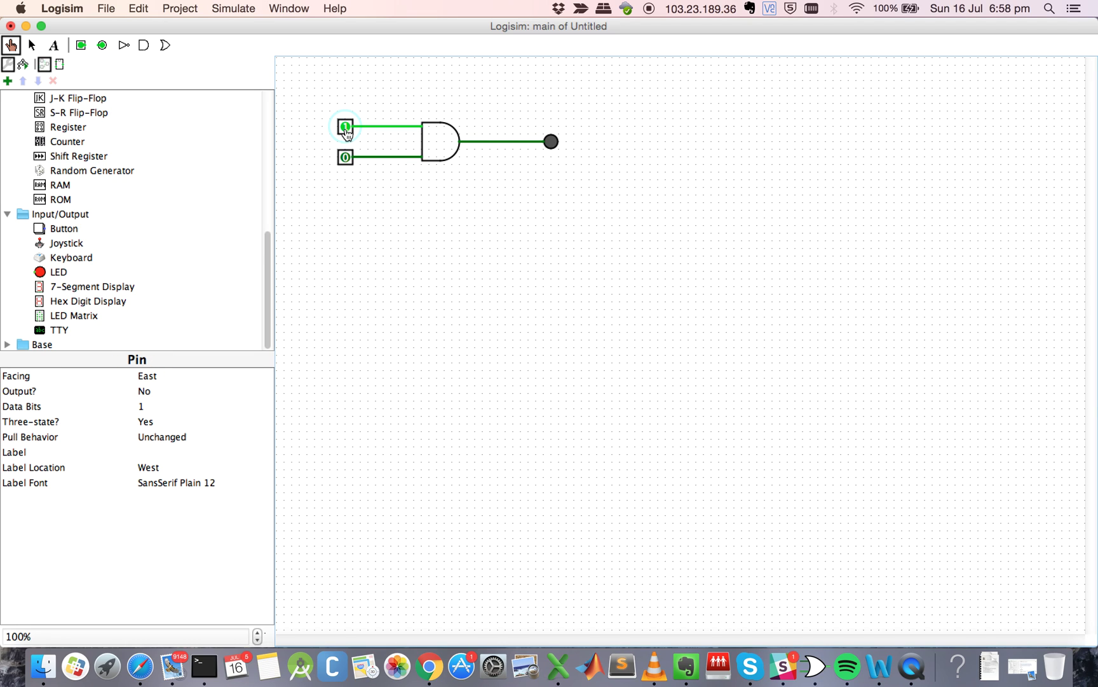
left_click(346, 158)
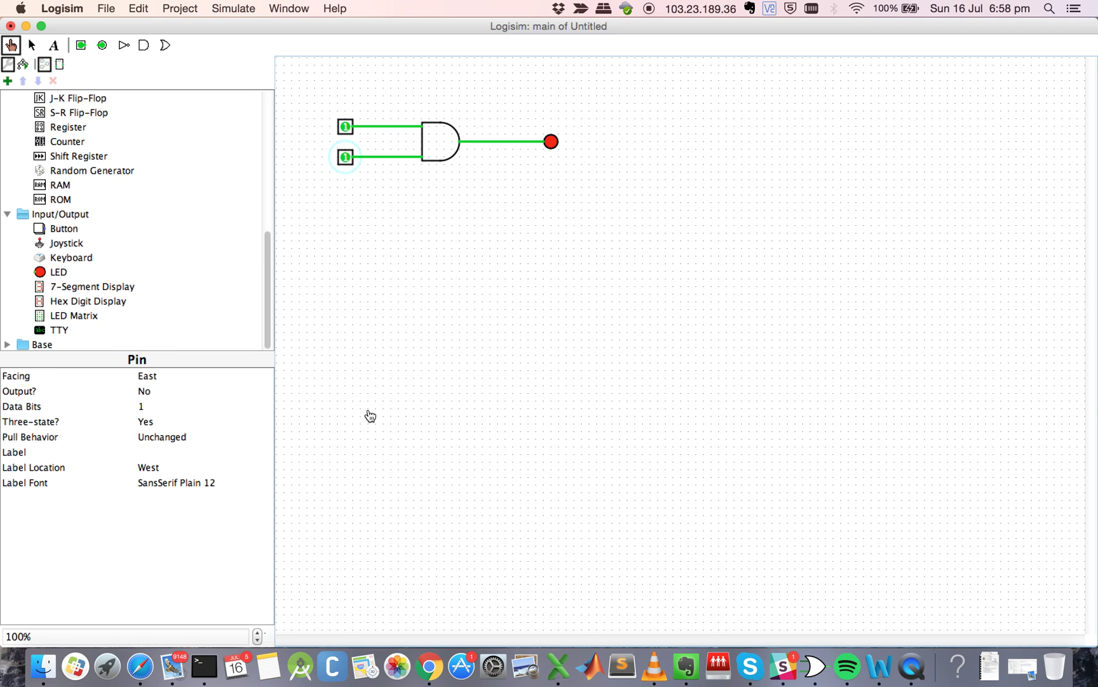
Save the circuit as 'and_gate_example' in the circuits folder using File > Save As
left_click(105, 8)
left_click(136, 109)
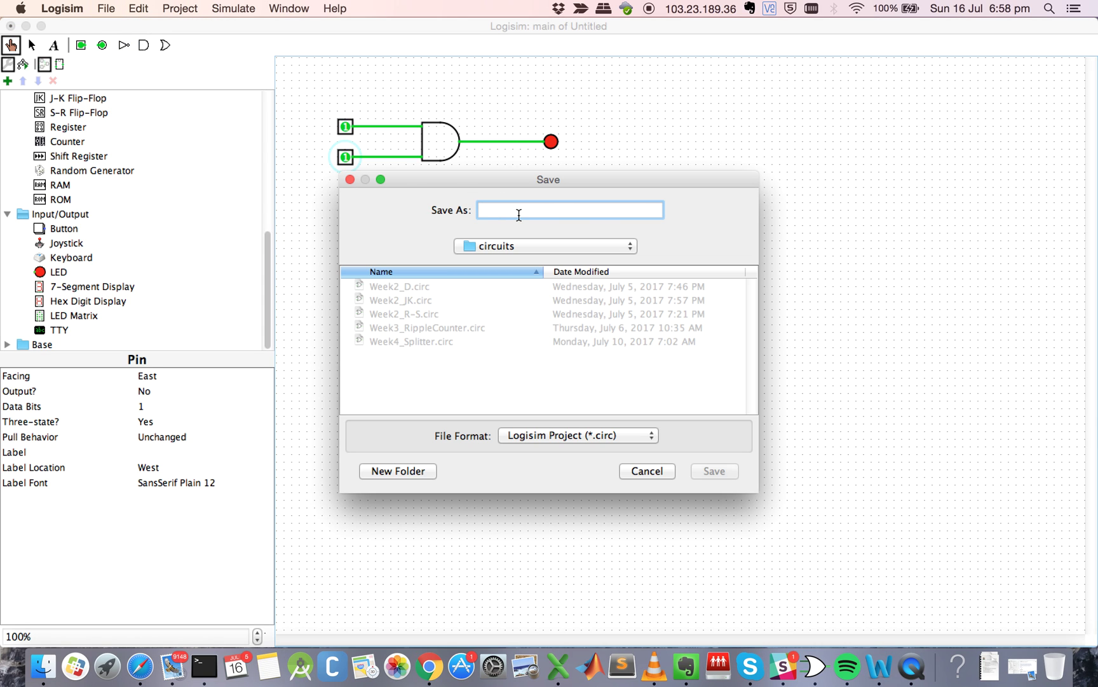
type("an")
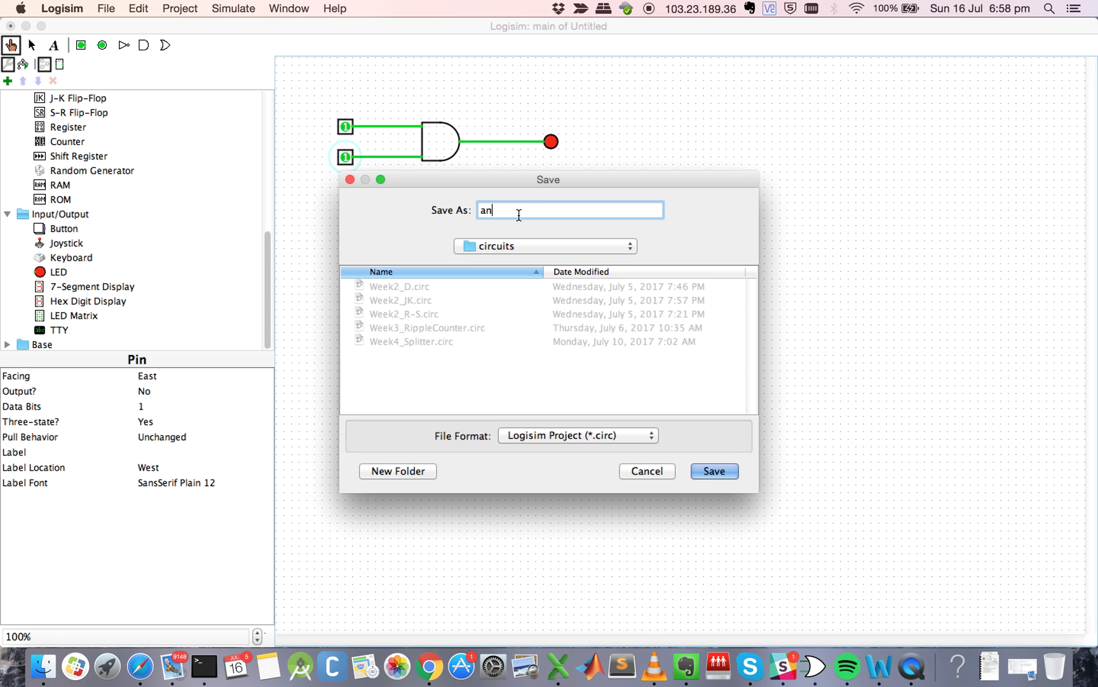
type("d_gate_example")
left_click(717, 471)
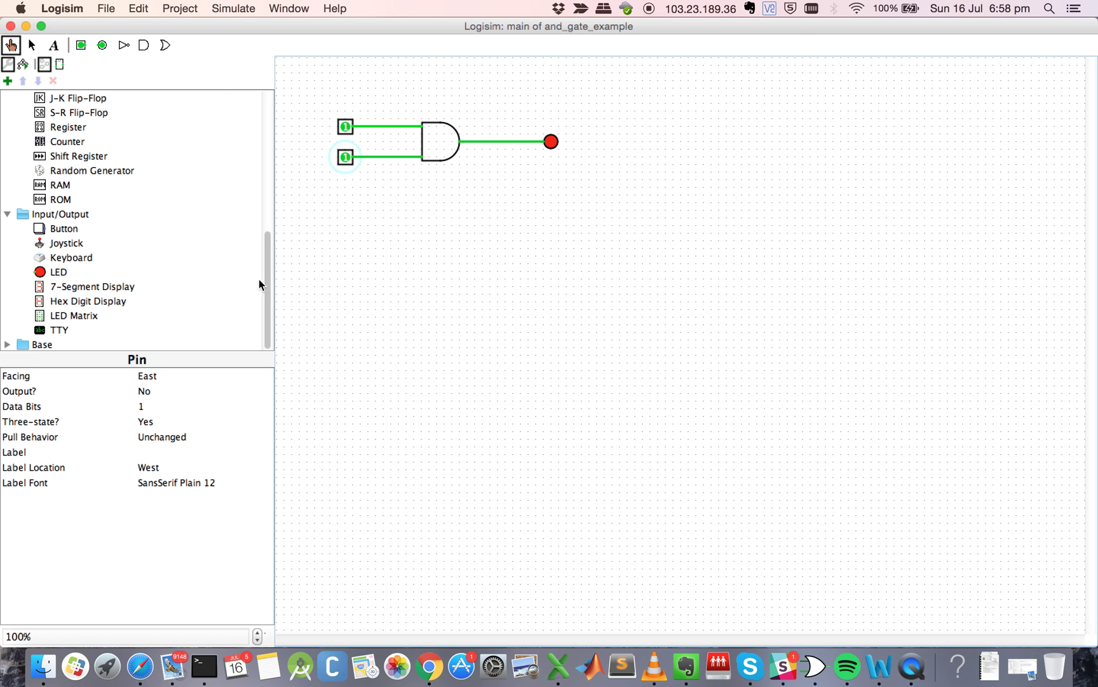
Select D Flip-Flop, then J-K Flip-Flop, scroll the library back up, and expand the Wiring category
left_click_drag(266, 281, 262, 223)
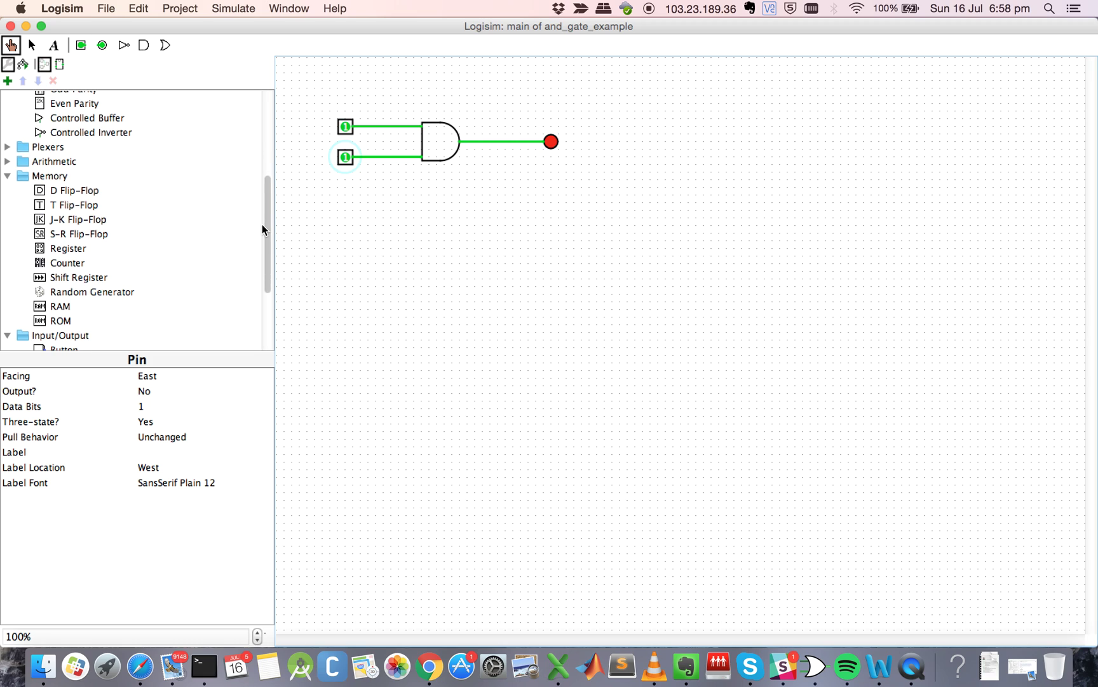
left_click(80, 193)
left_click(79, 221)
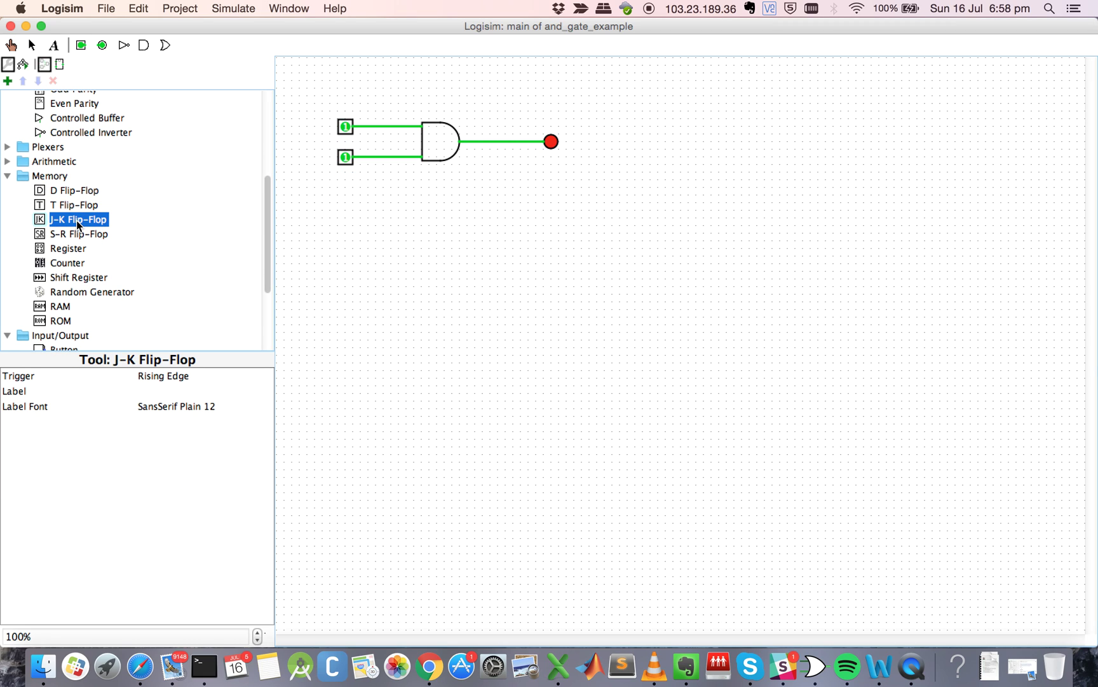
scroll(77, 222, "down", 5)
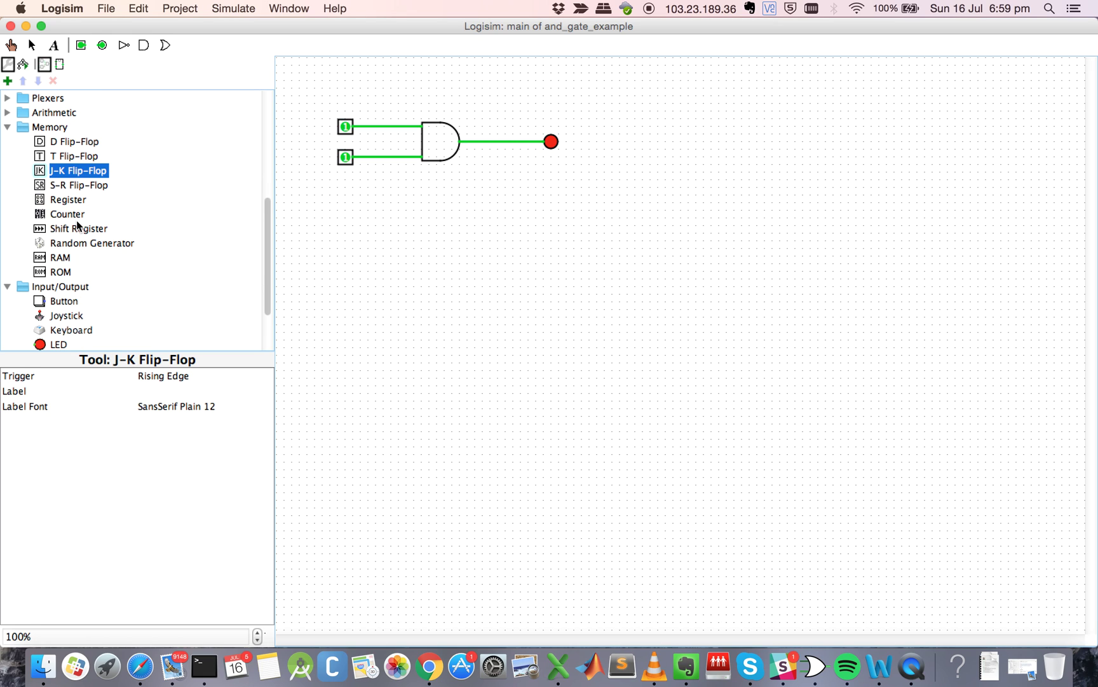
scroll(77, 223, "down", 3)
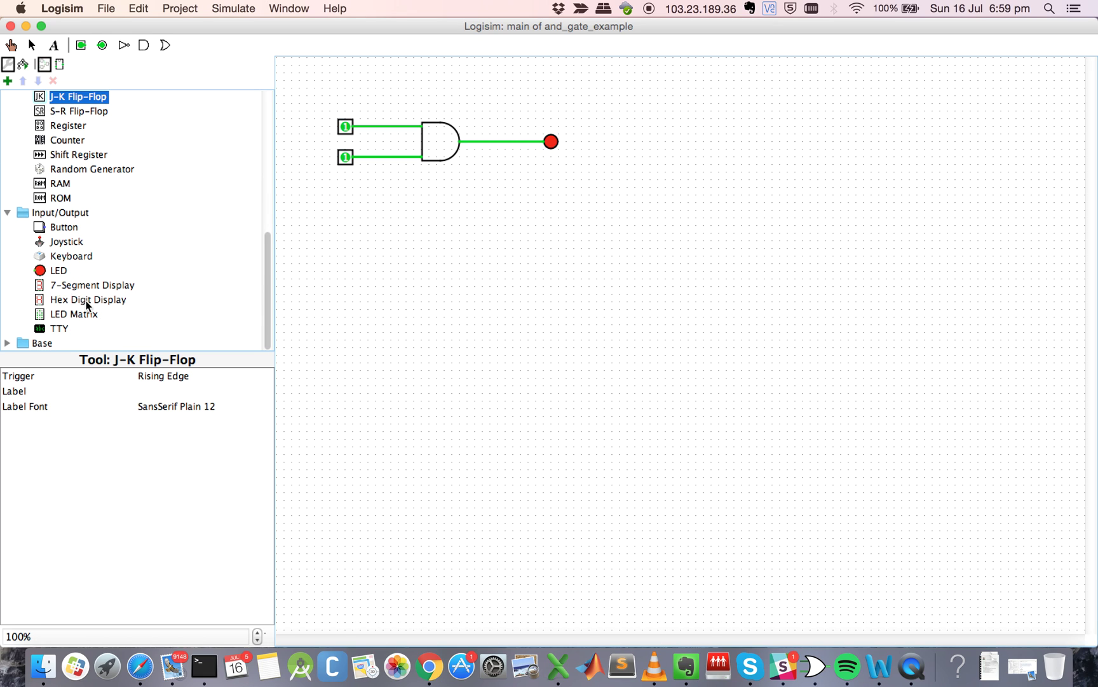
scroll(127, 230, "up", 6)
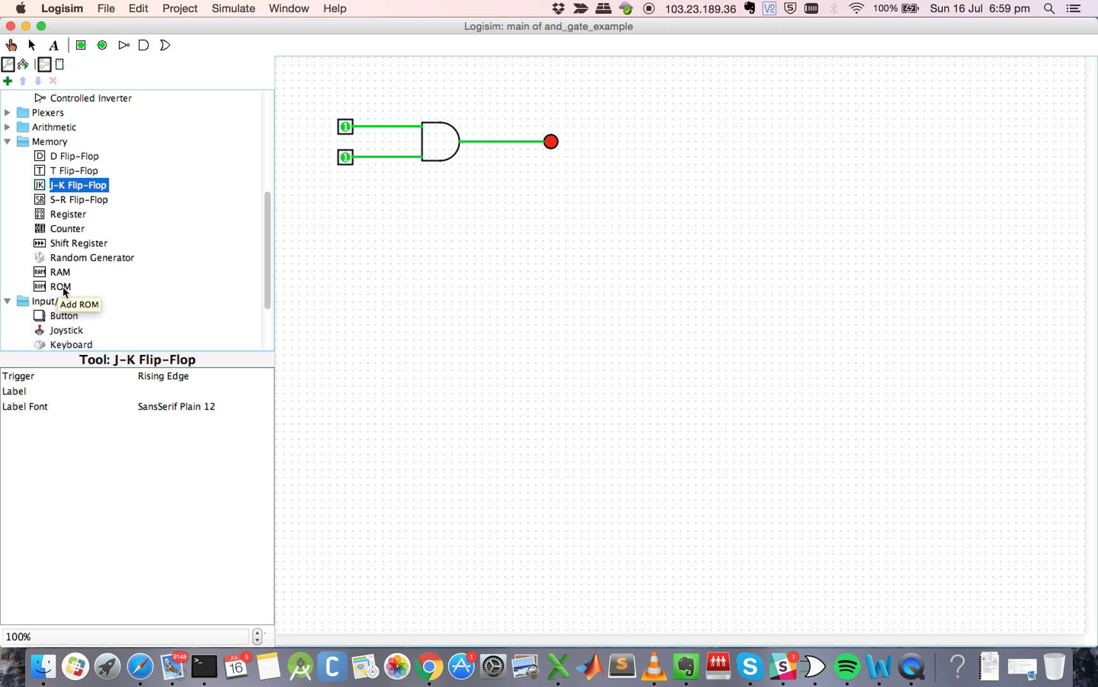
scroll(64, 291, "up", 10)
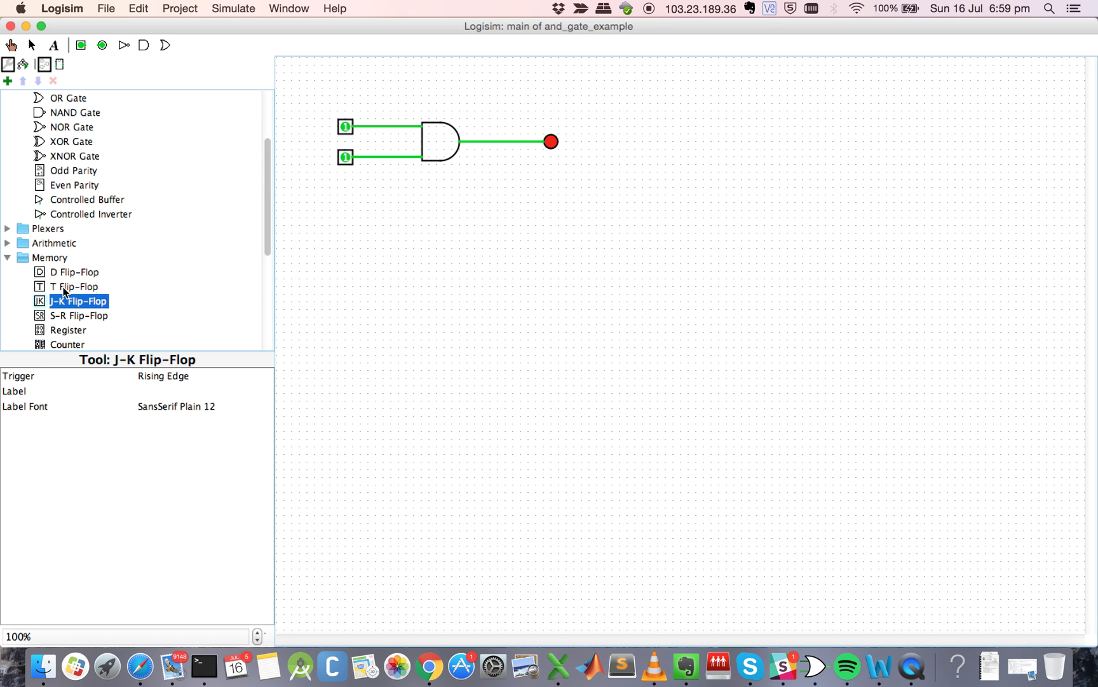
scroll(64, 291, "up", 1)
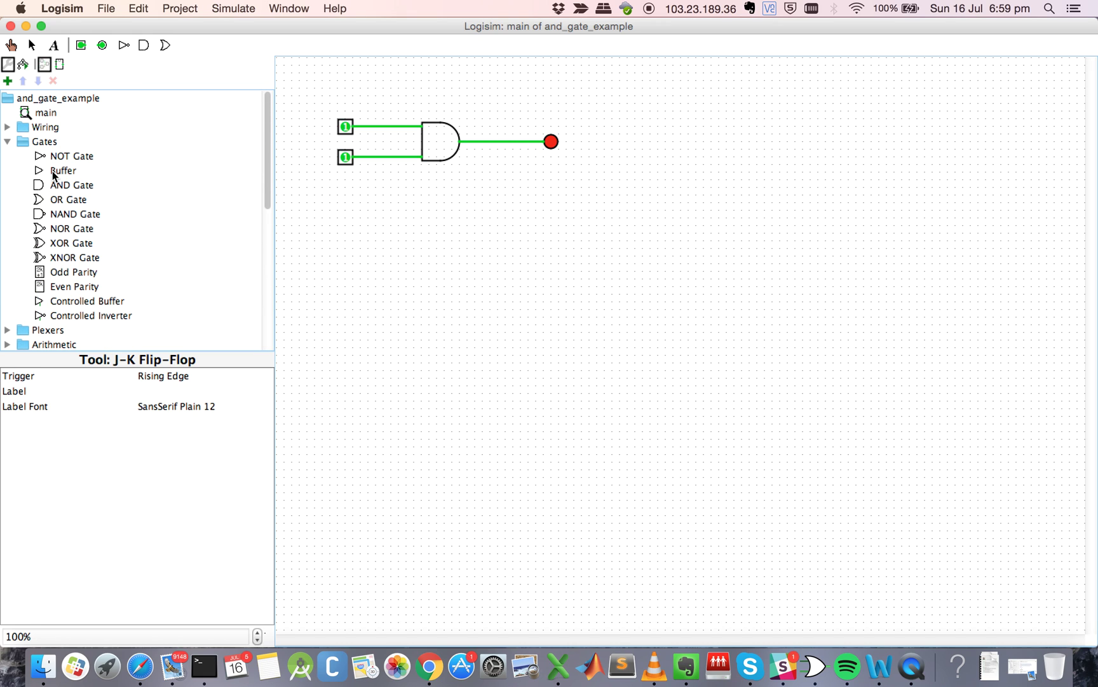
left_click(8, 127)
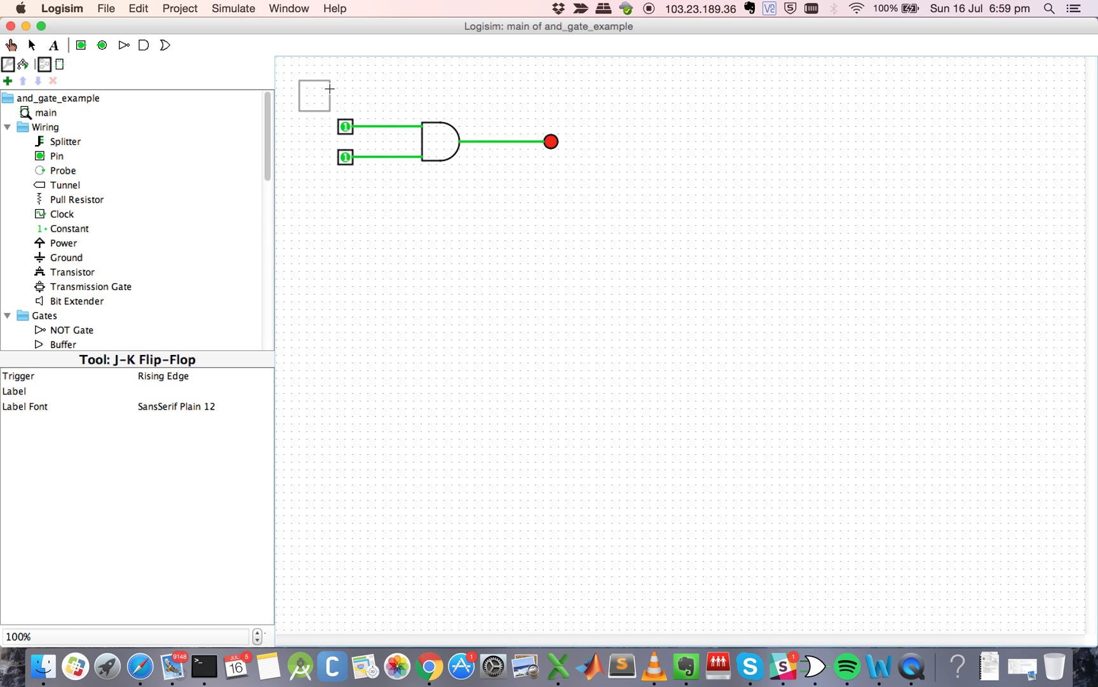
Add the text label 'AND Gate' above the circuit, then return to the Select tool
left_click(32, 45)
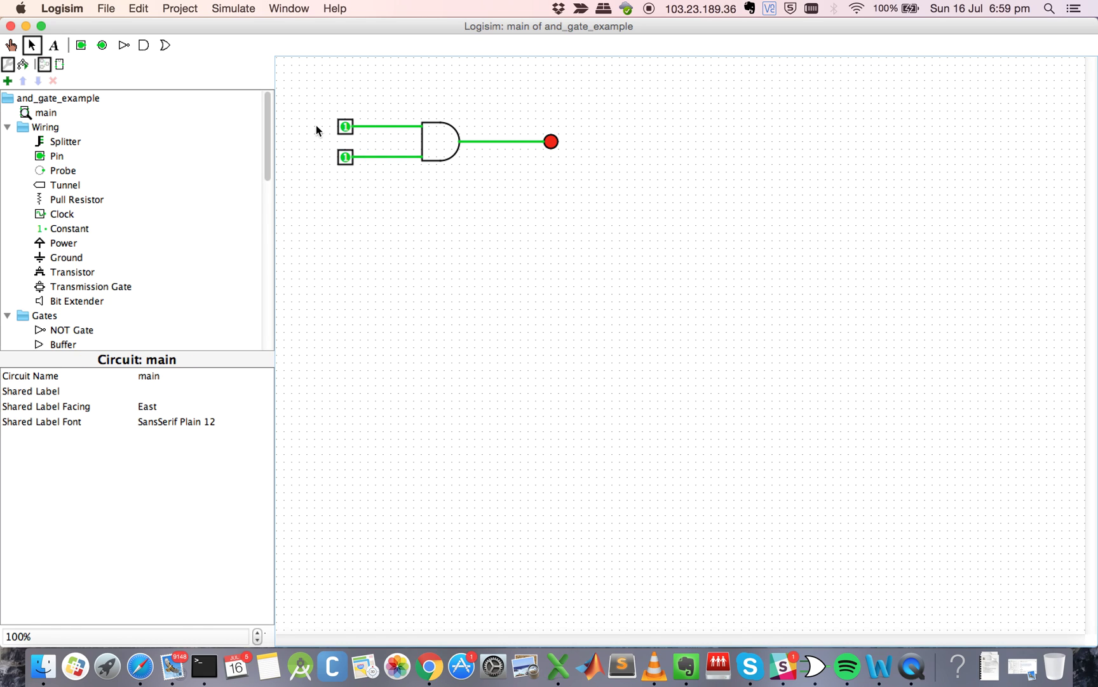
left_click(54, 44)
left_click(373, 93)
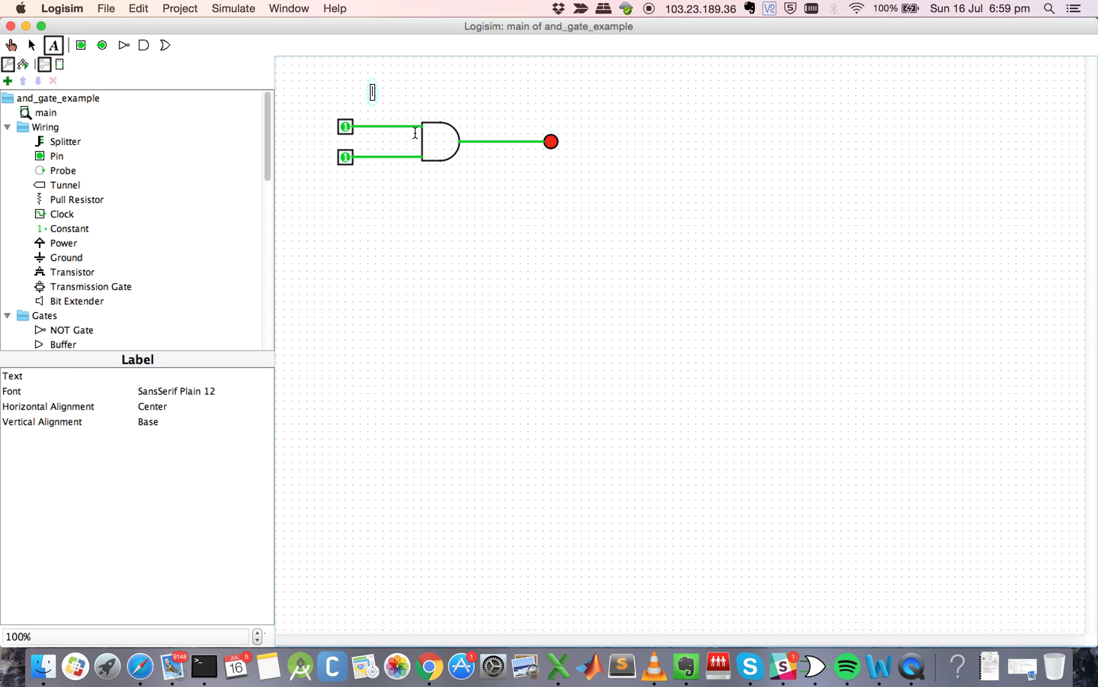
type("AND Gate")
left_click(450, 103)
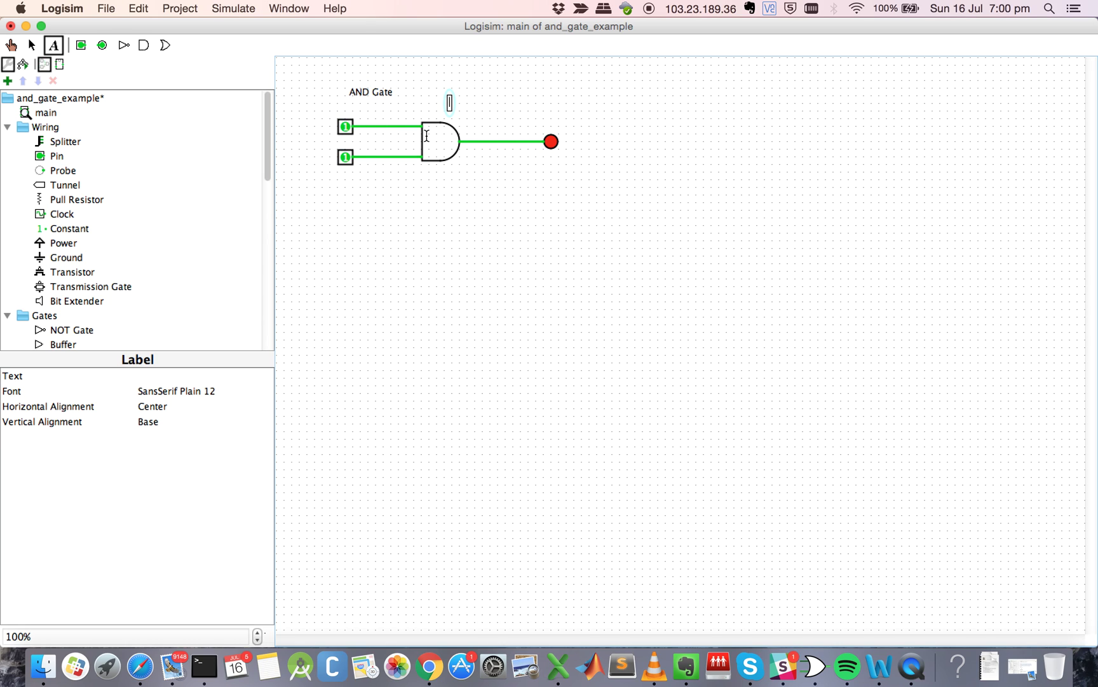
left_click(370, 95)
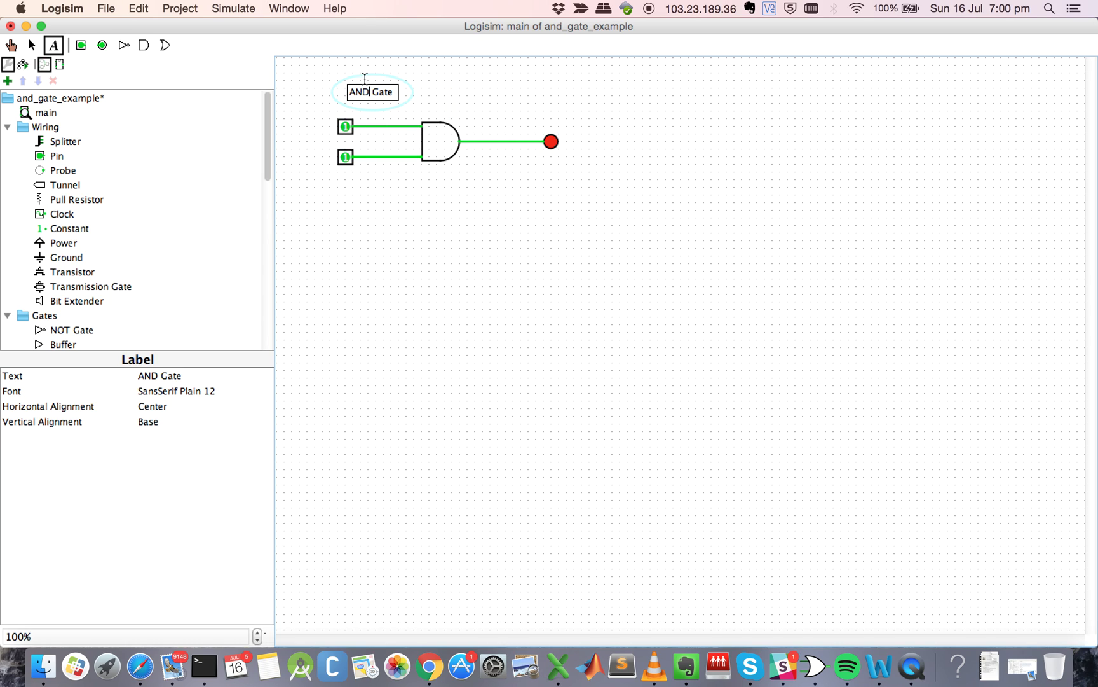
left_click(32, 45)
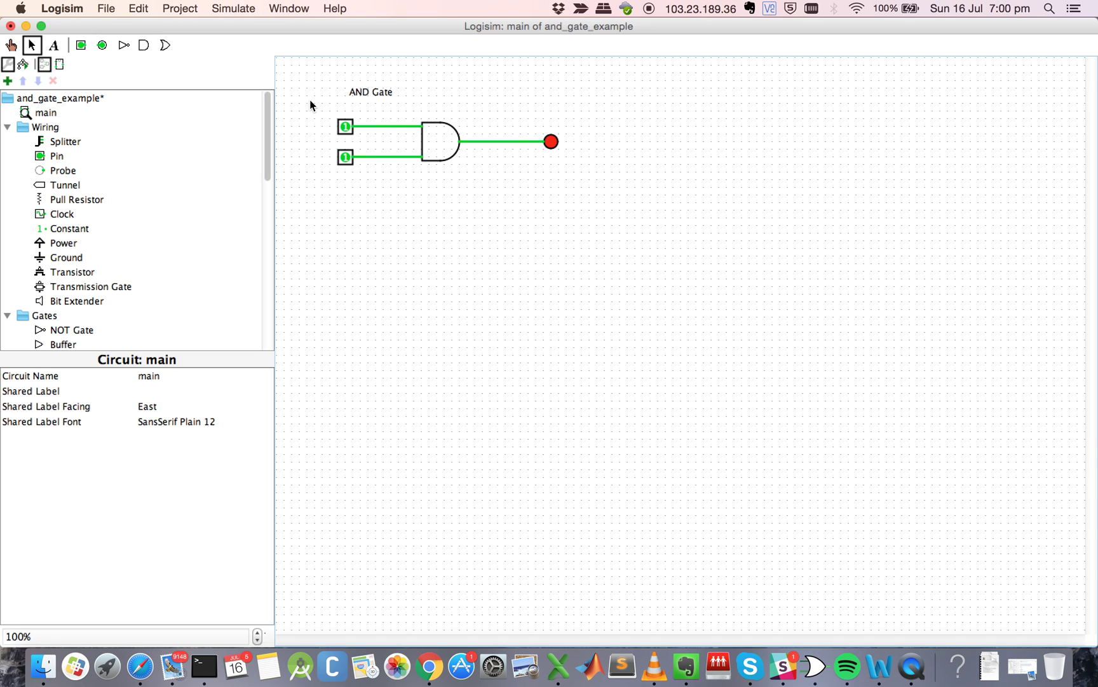
Paste a copy of both input pins, the AND gate and the LED, drag it beneath the original, then deselect it
left_click_drag(310, 100, 614, 203)
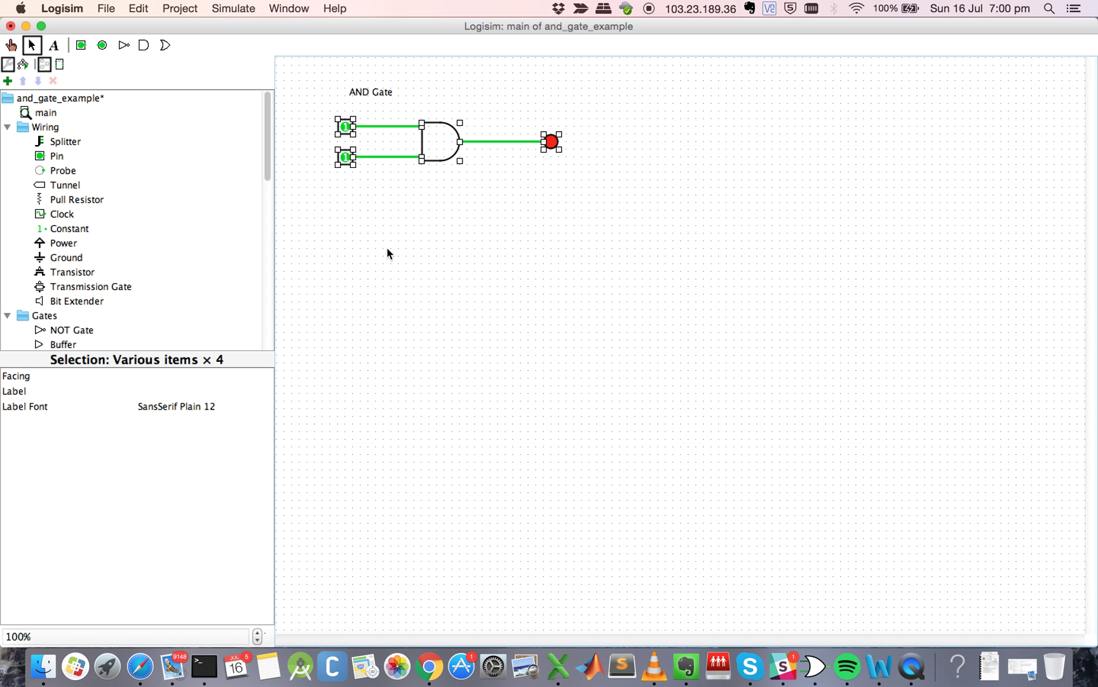
left_click(355, 272)
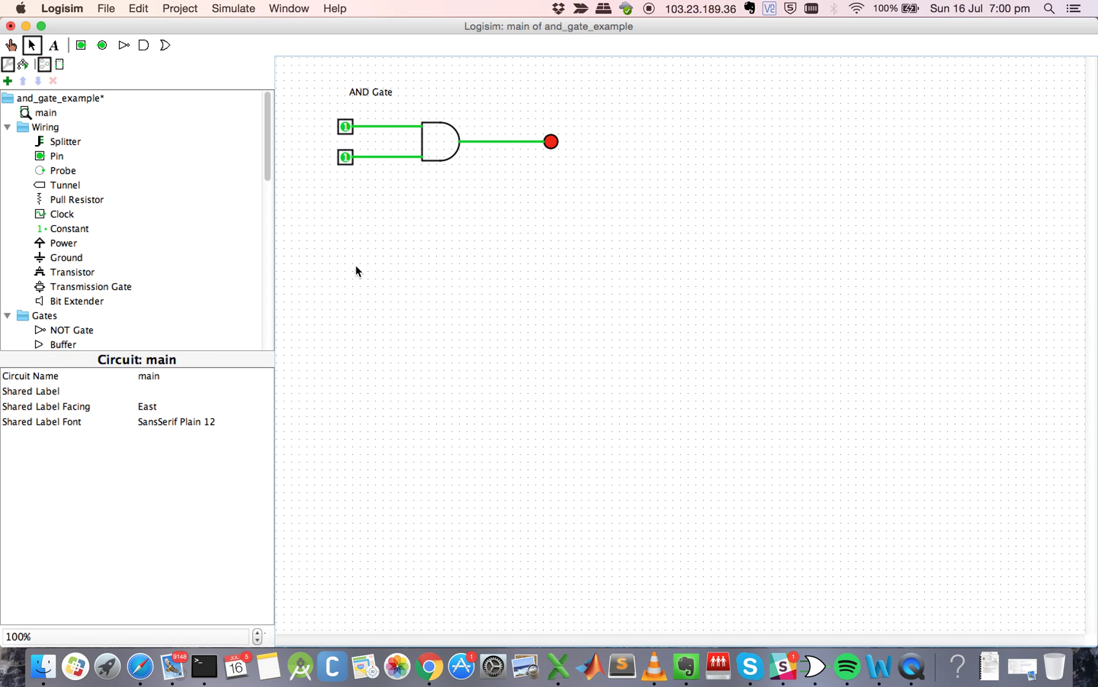
key("super+v")
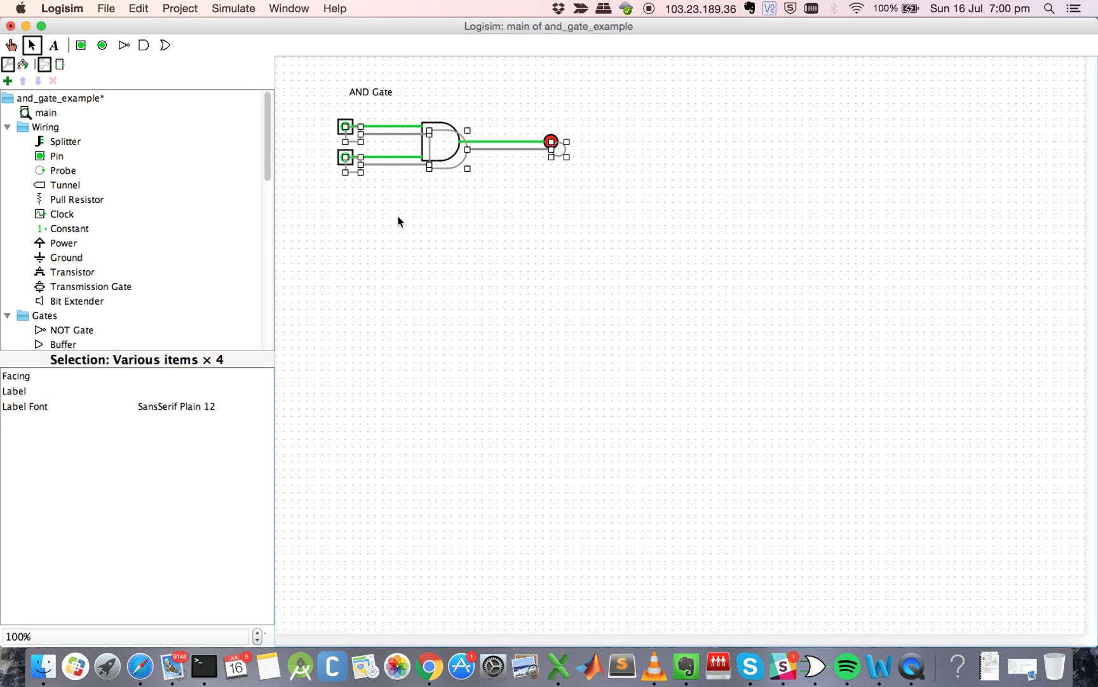
left_click_drag(450, 158, 434, 220)
left_click(139, 9)
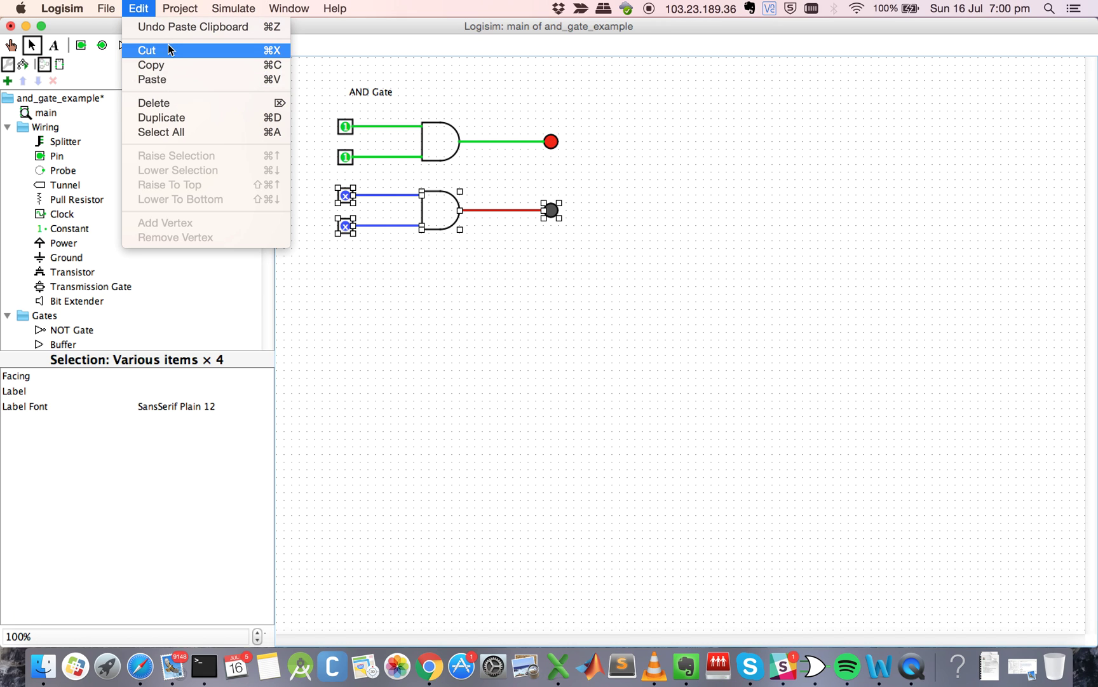
left_click(491, 81)
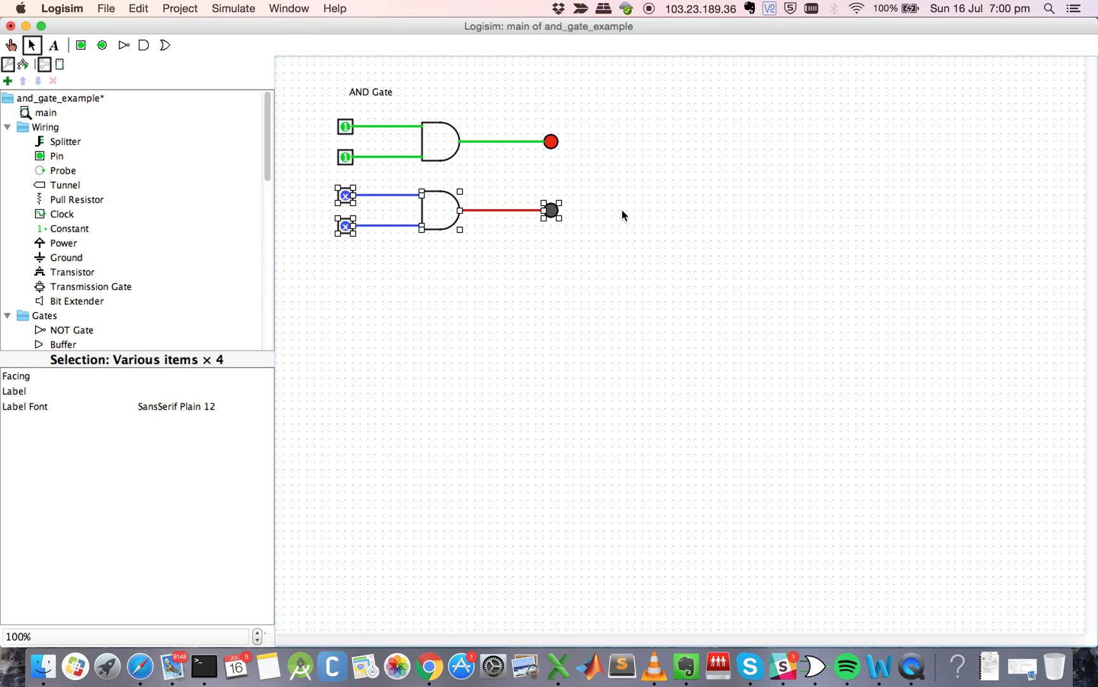
left_click(640, 286)
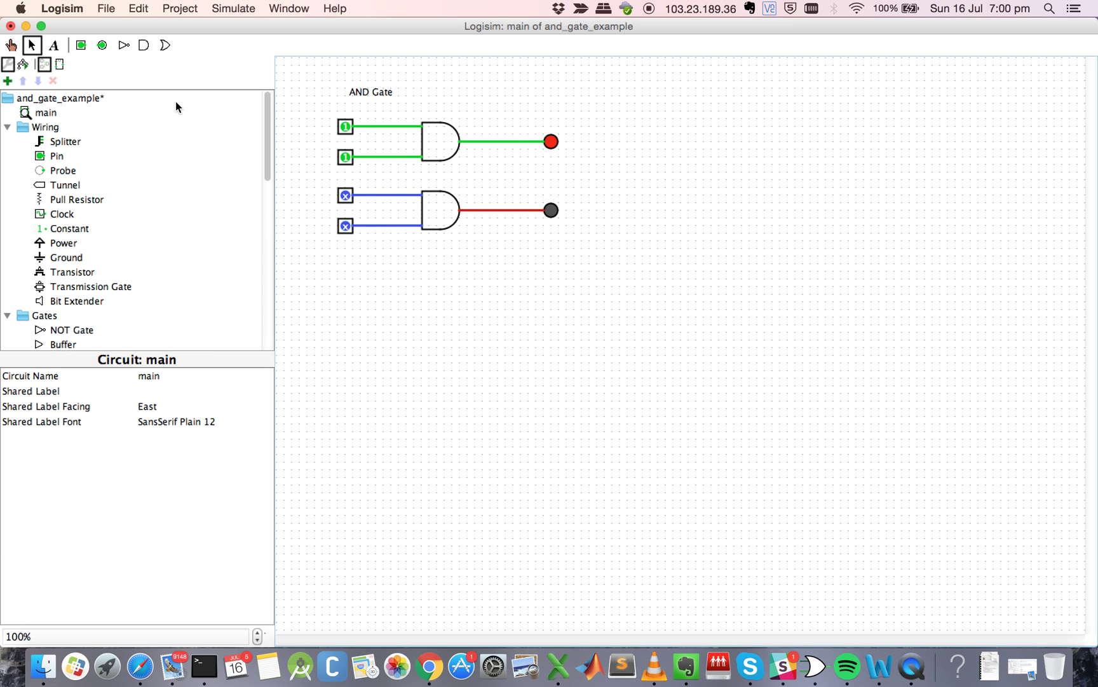